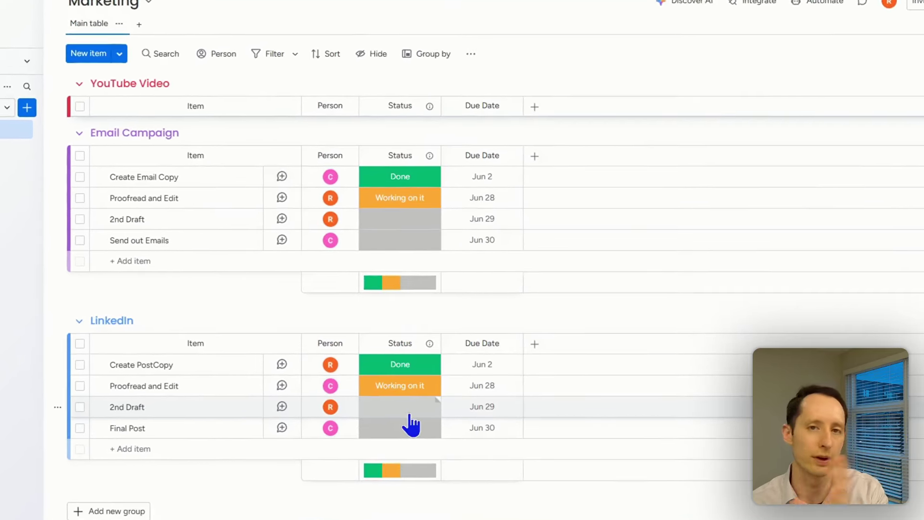
Open the Operations board and the Finance board to review their items, assignees, statuses and due dates.
click(494, 362)
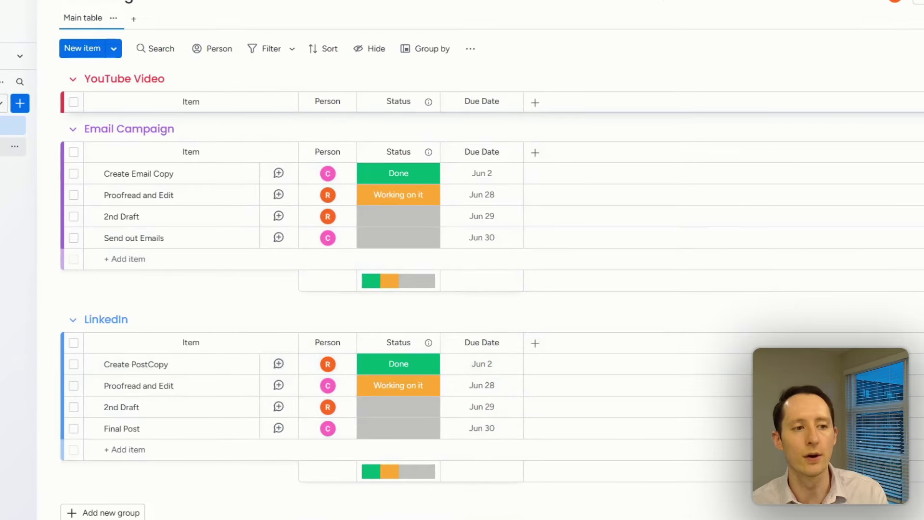
click(6, 146)
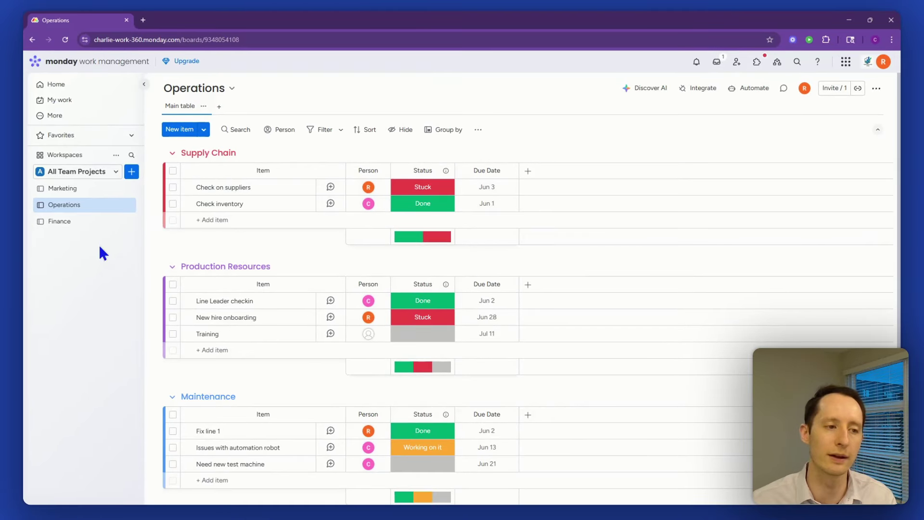
click(90, 232)
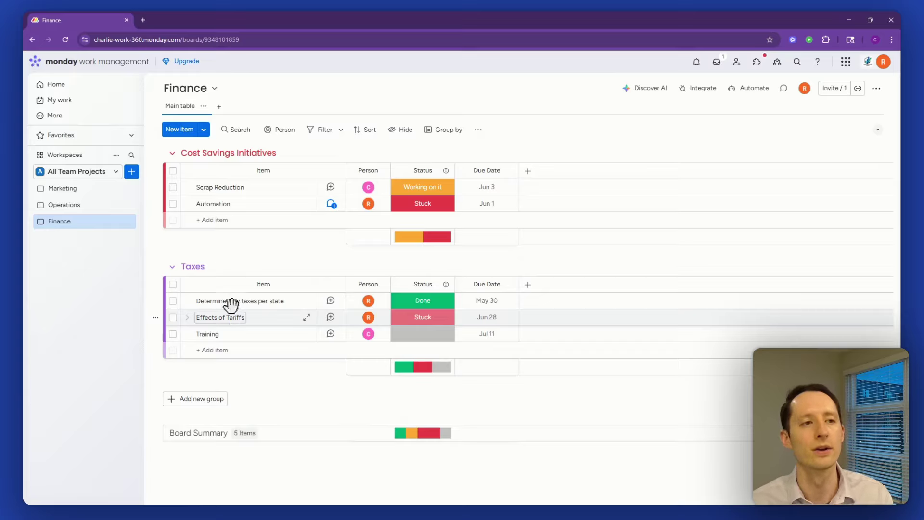
drag(231, 304, 231, 313)
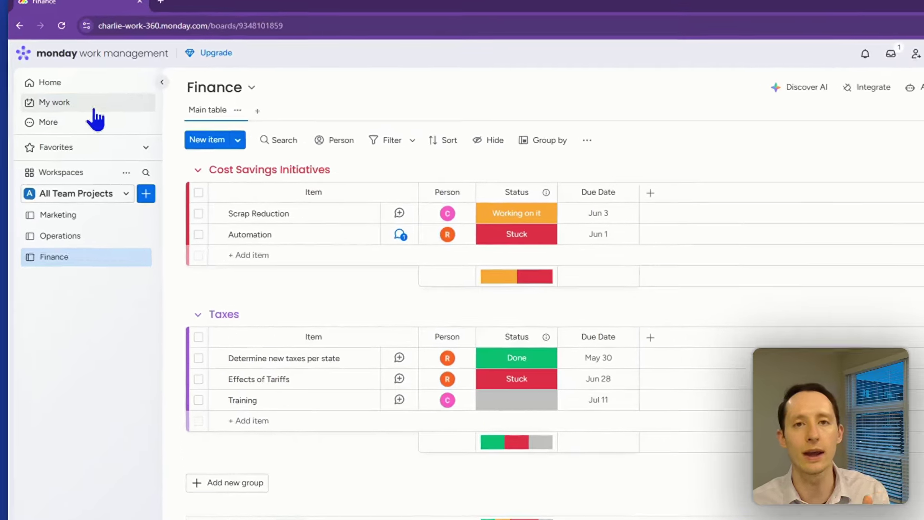
Compare the assigned items in My Work with the Marketing board, ending on My Work.
click(95, 109)
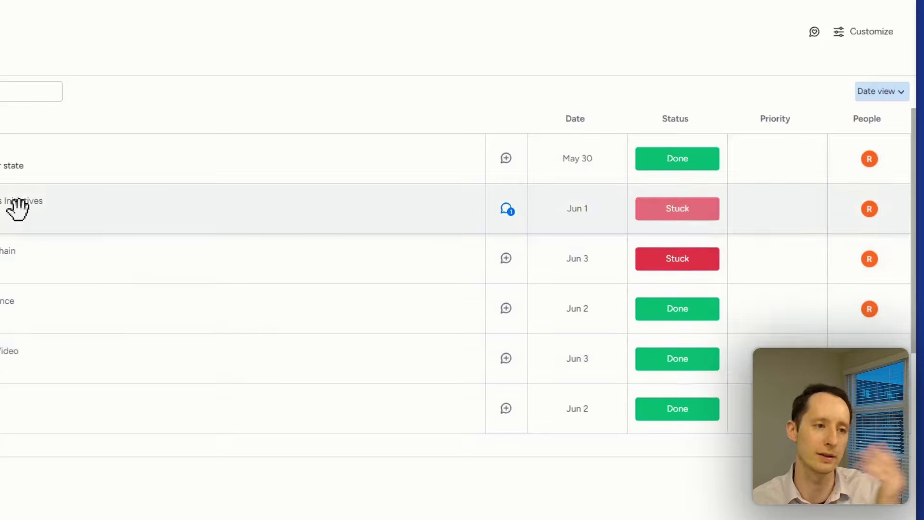
click(70, 190)
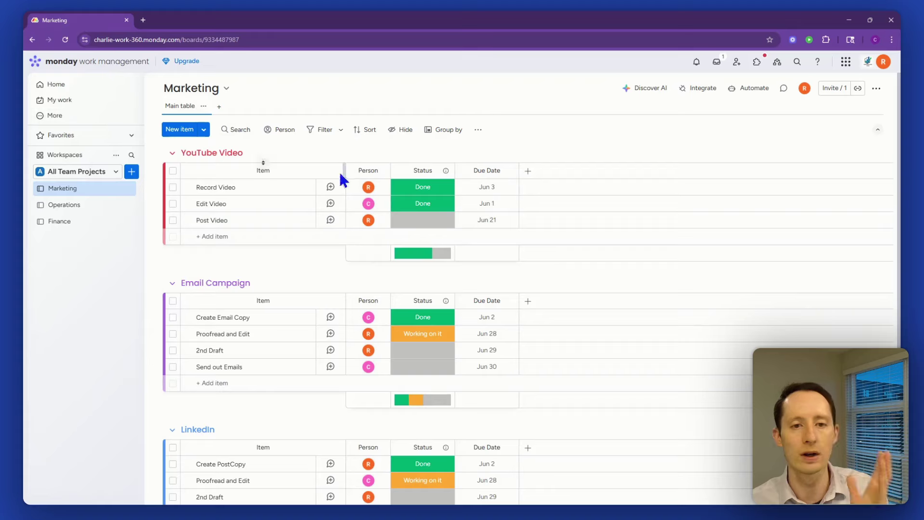
click(60, 102)
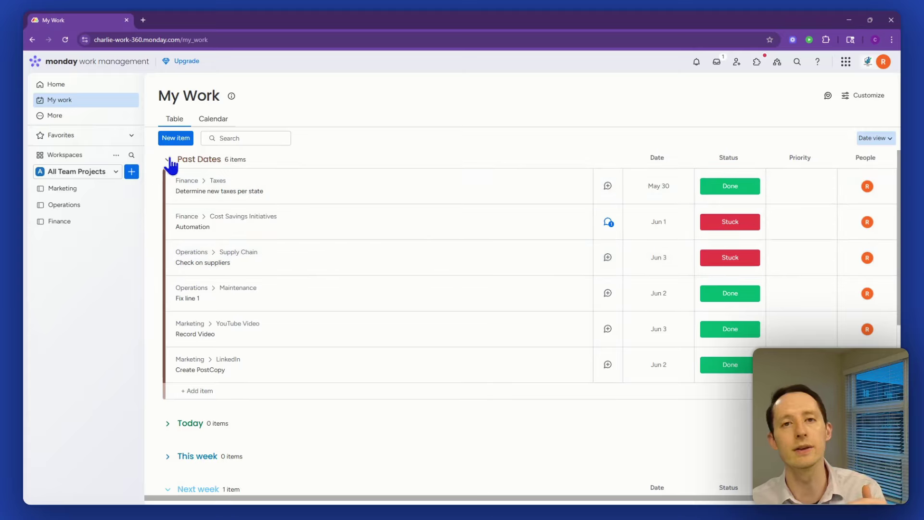
Collapse the Past Dates and Next week groups, look through the Later items, and expand Past Dates again.
click(169, 160)
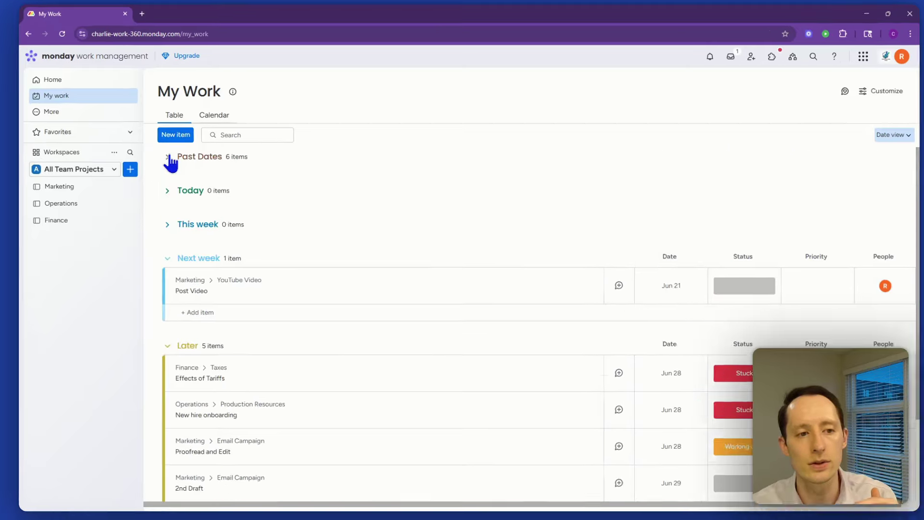
click(164, 260)
click(165, 301)
click(164, 302)
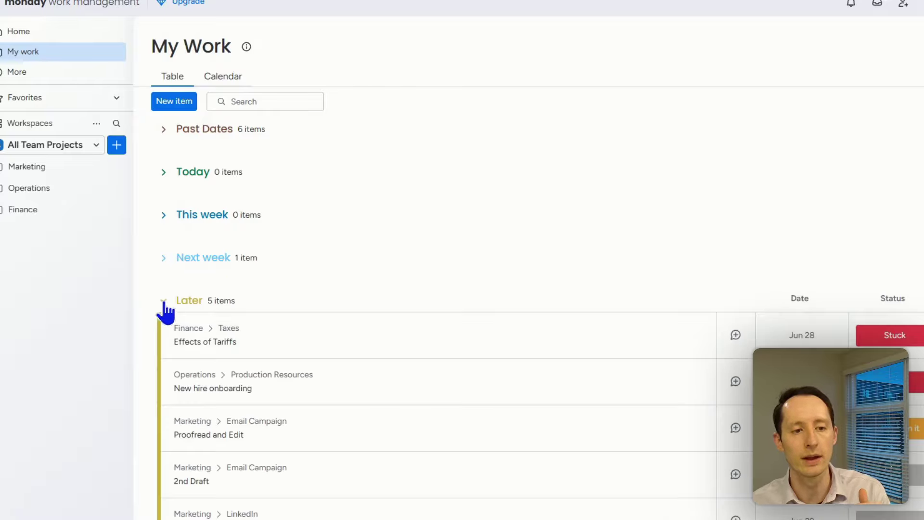
scroll(603, 343, down, 2)
scroll(494, 270, up, 2)
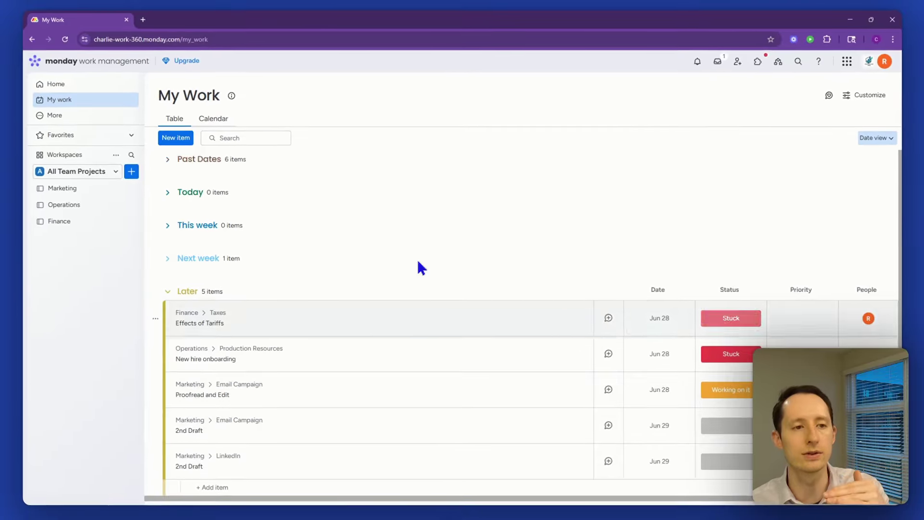
click(166, 160)
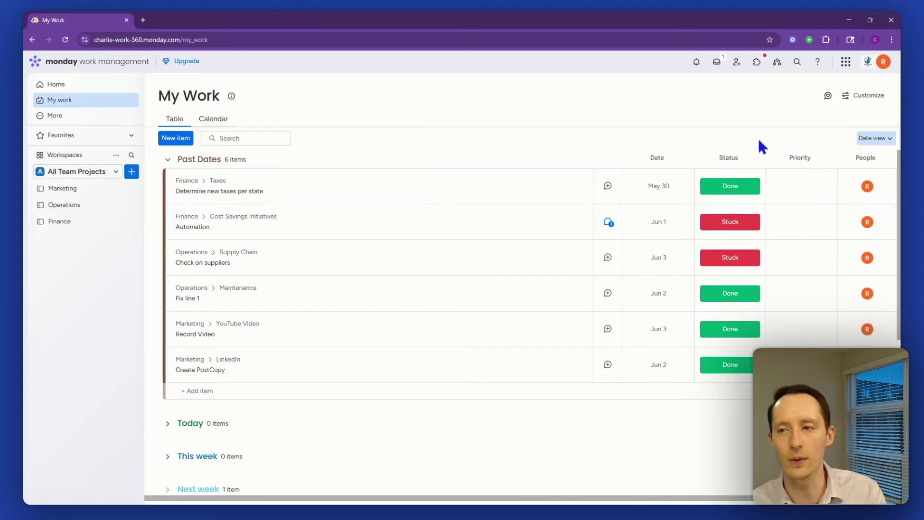
Switch the My Work table to Status view and look over its groups and the other available views.
click(887, 141)
click(857, 175)
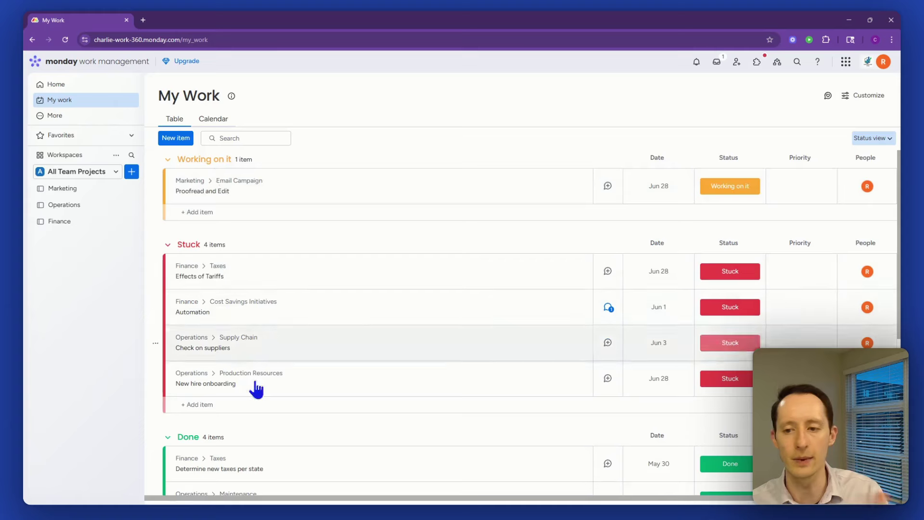
scroll(262, 414, down, 4)
scroll(265, 423, up, 4)
click(873, 139)
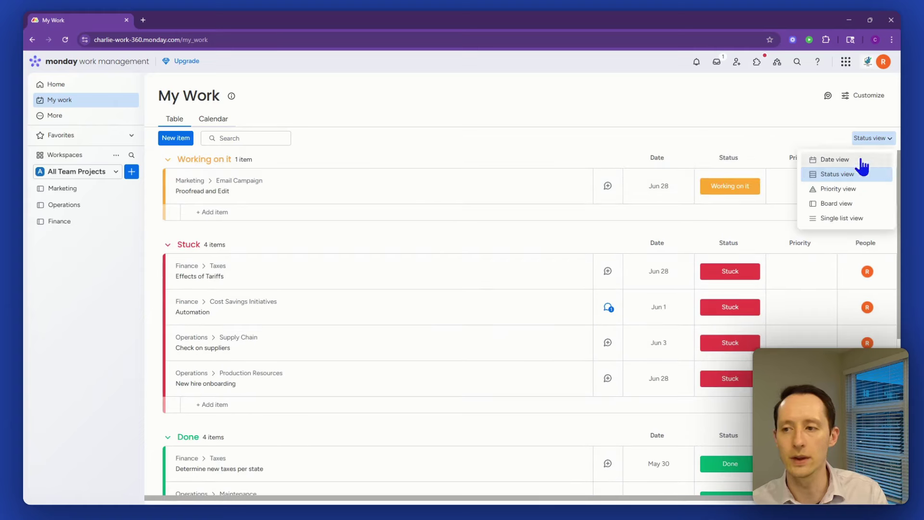
Show the My Work items on the calendar with the time scale set to Week.
click(230, 123)
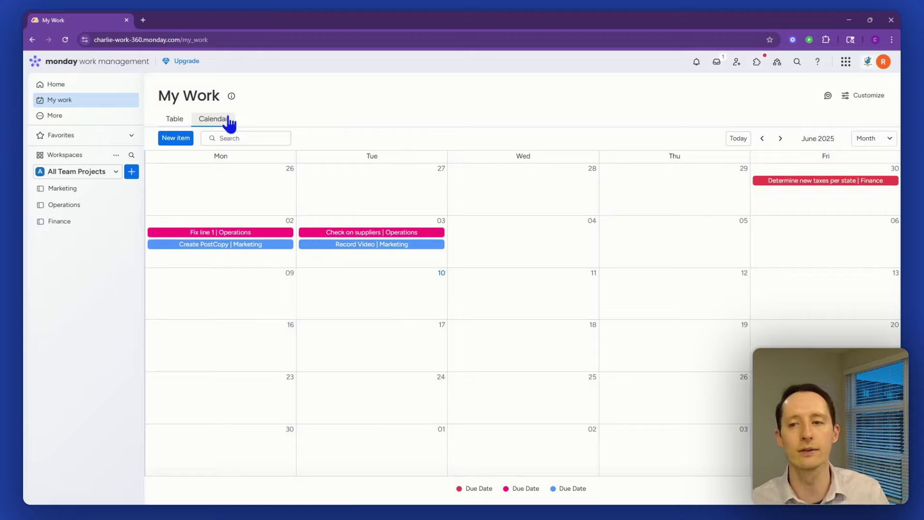
click(865, 139)
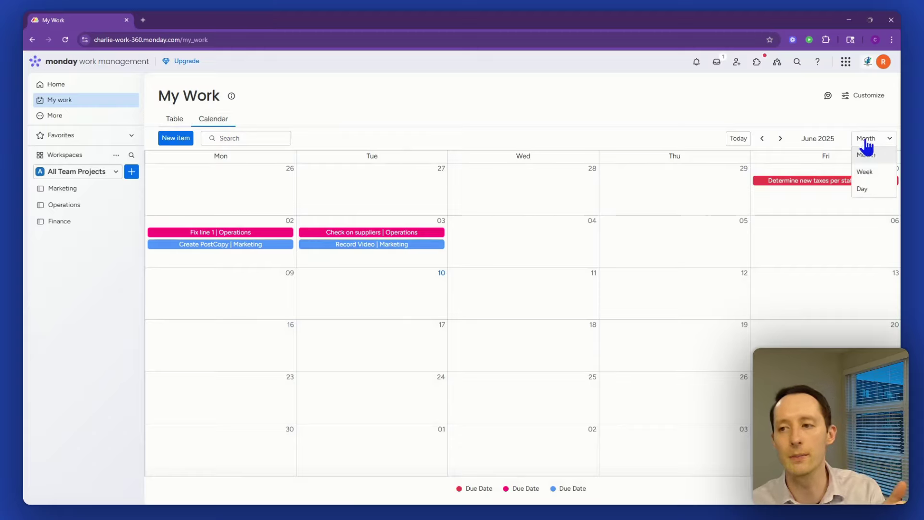
click(869, 178)
Browse the weekly calendar ahead into July and back to May, stopping at the week of June 2 to June 8, 2025.
click(748, 139)
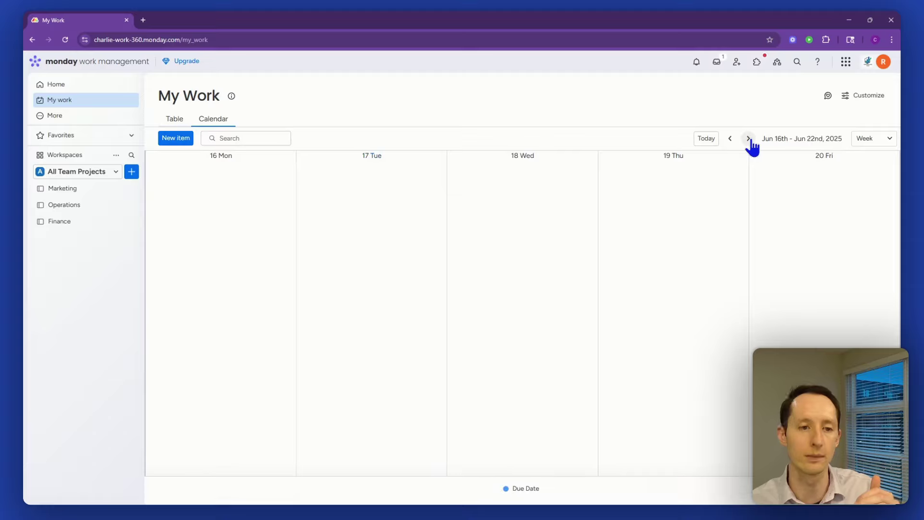
click(749, 139)
click(748, 139)
click(749, 139)
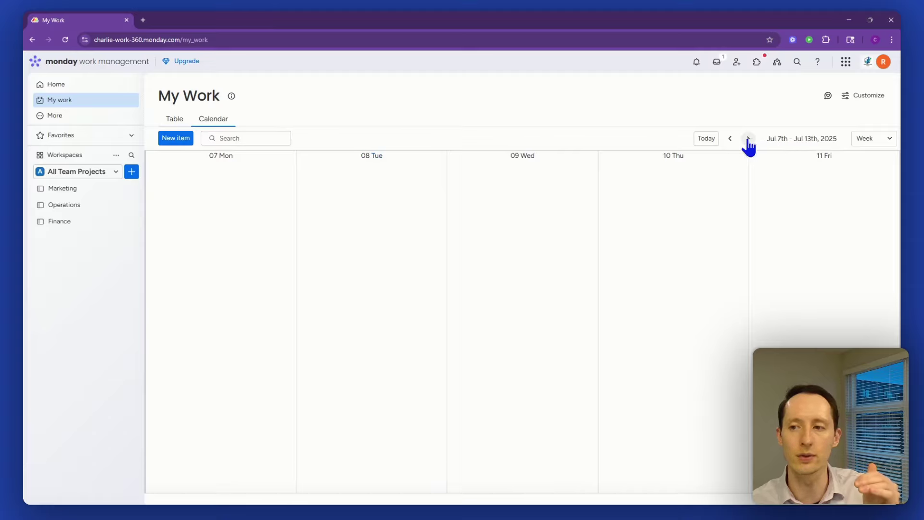
click(749, 139)
click(749, 139)
click(749, 139)
click(749, 139)
click(729, 139)
click(730, 140)
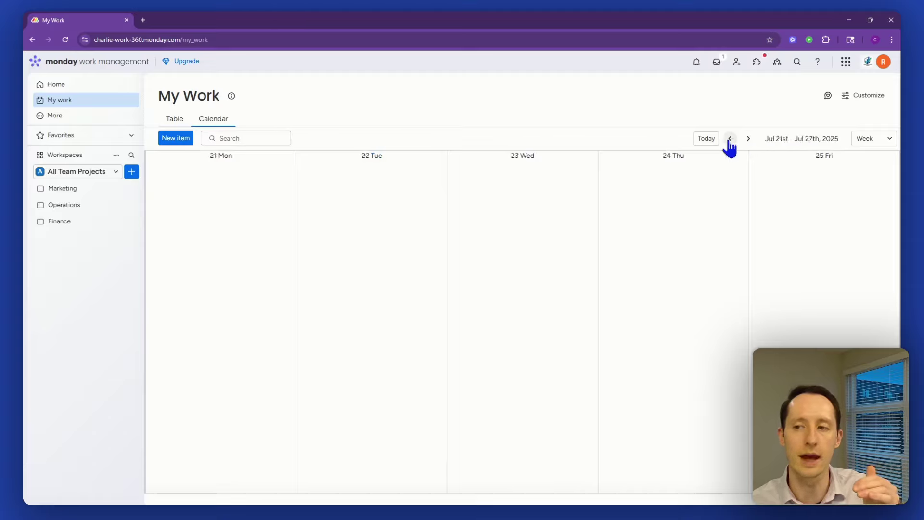
click(730, 139)
click(730, 140)
click(729, 139)
click(730, 139)
click(730, 139)
click(730, 139)
click(730, 139)
click(730, 140)
click(730, 139)
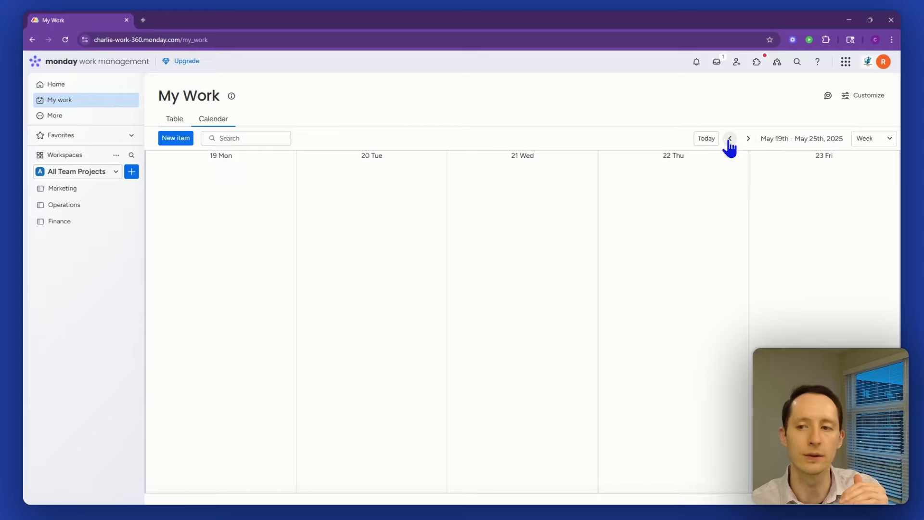
click(748, 139)
click(749, 140)
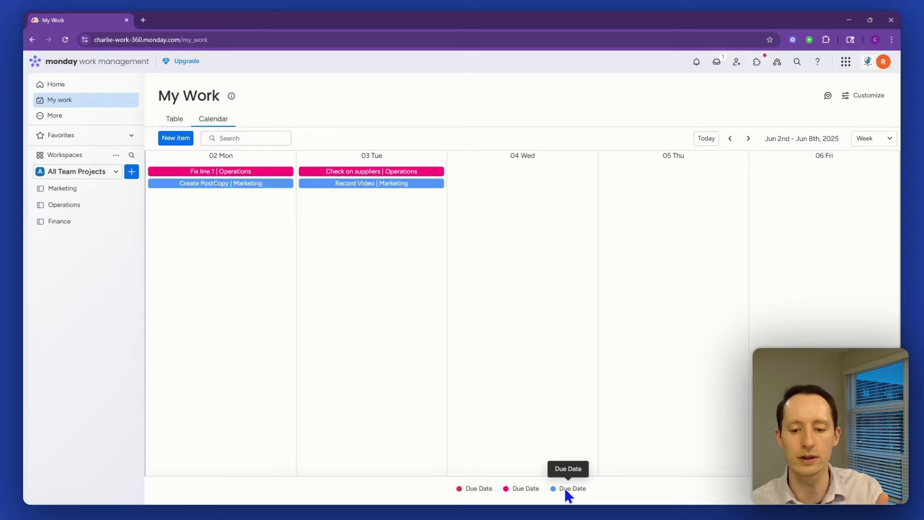
Look through the My Work items in the table once more and return to the calendar.
click(177, 121)
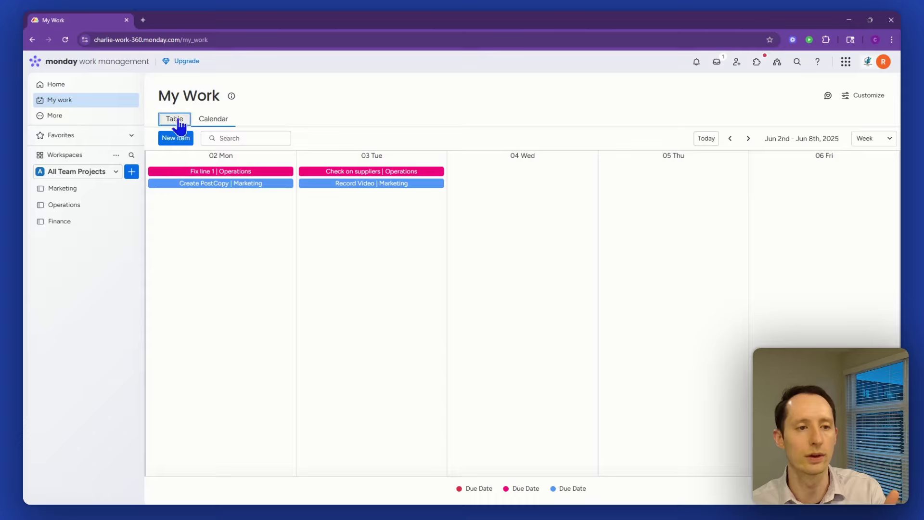
scroll(359, 260, down, 4)
scroll(360, 260, up, 4)
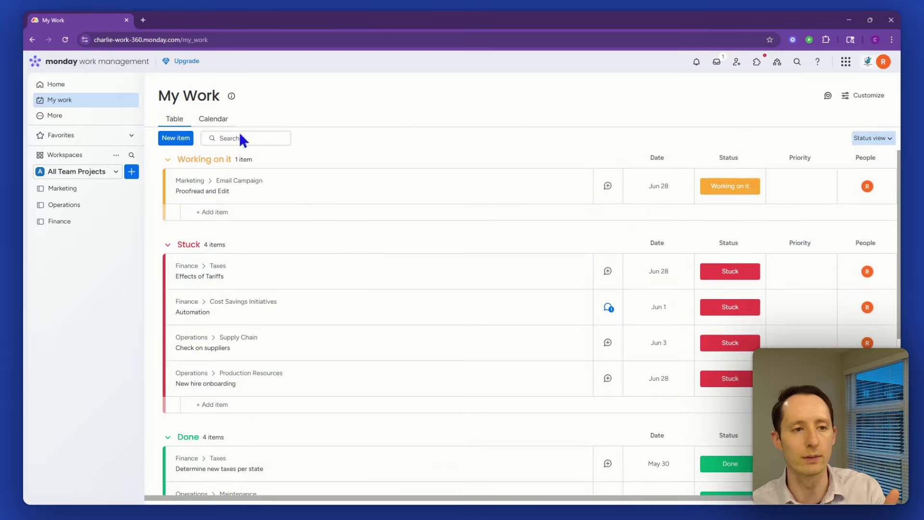
click(214, 119)
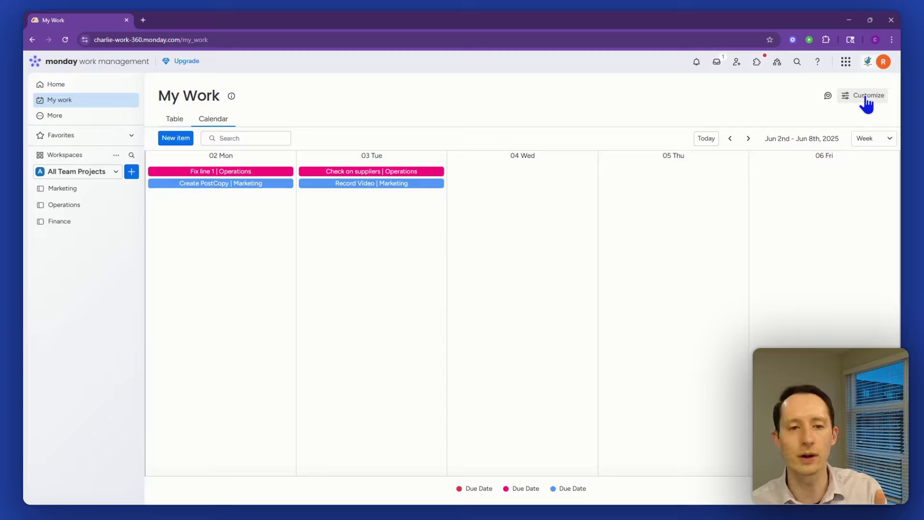
Examine the general My Work customization options for people, boards, and the status, date and priority columns.
click(867, 98)
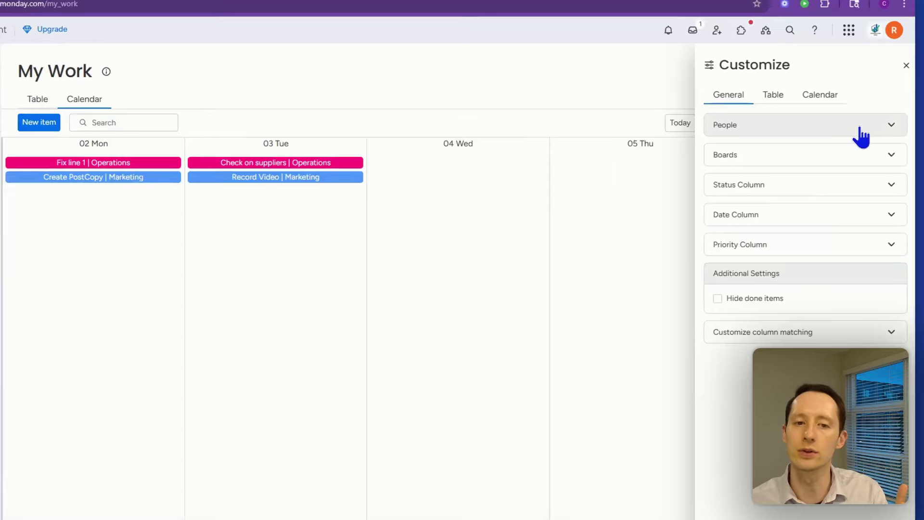
click(856, 141)
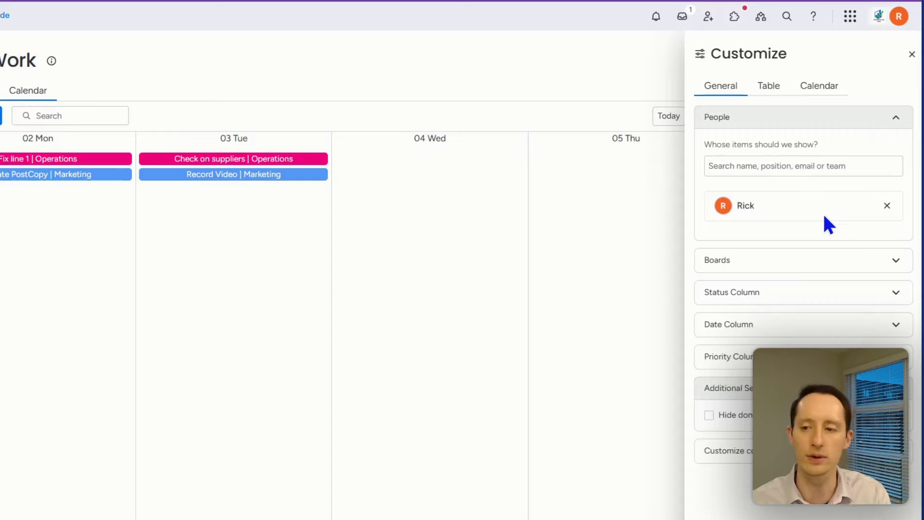
click(804, 262)
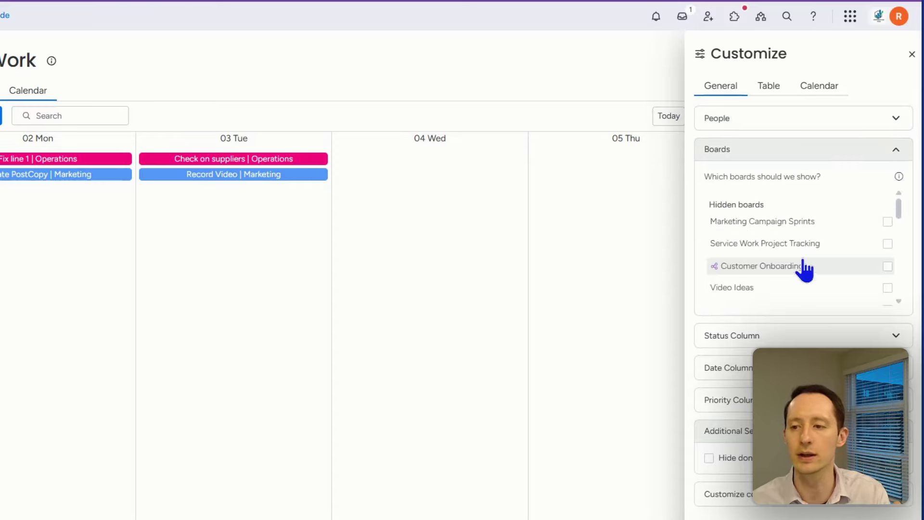
scroll(805, 269, down, 10)
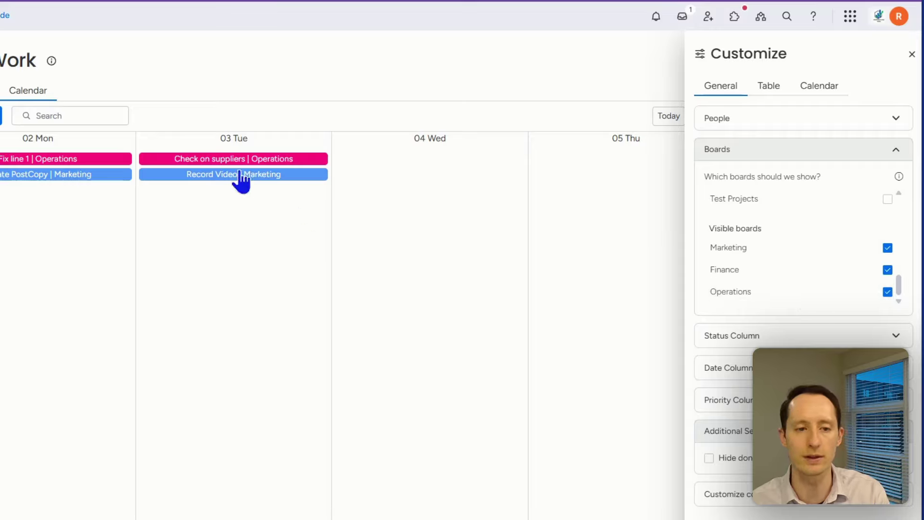
click(770, 334)
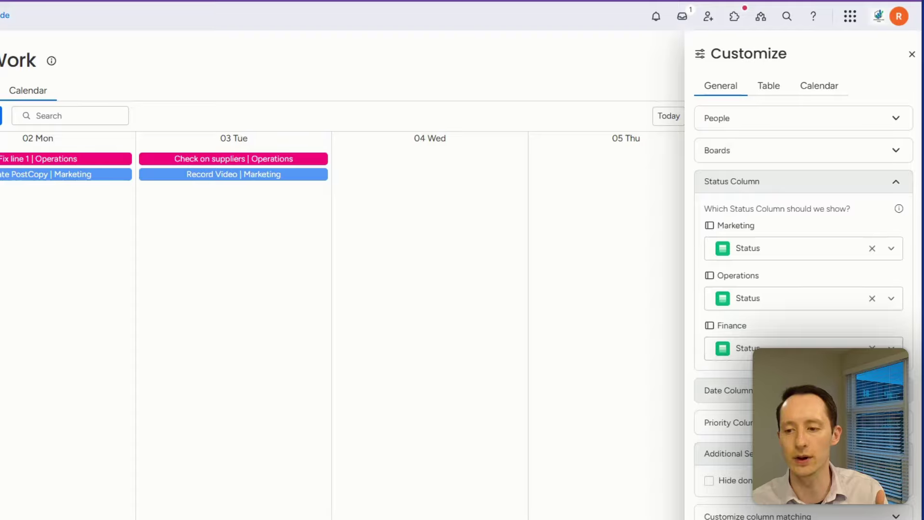
click(770, 390)
click(770, 422)
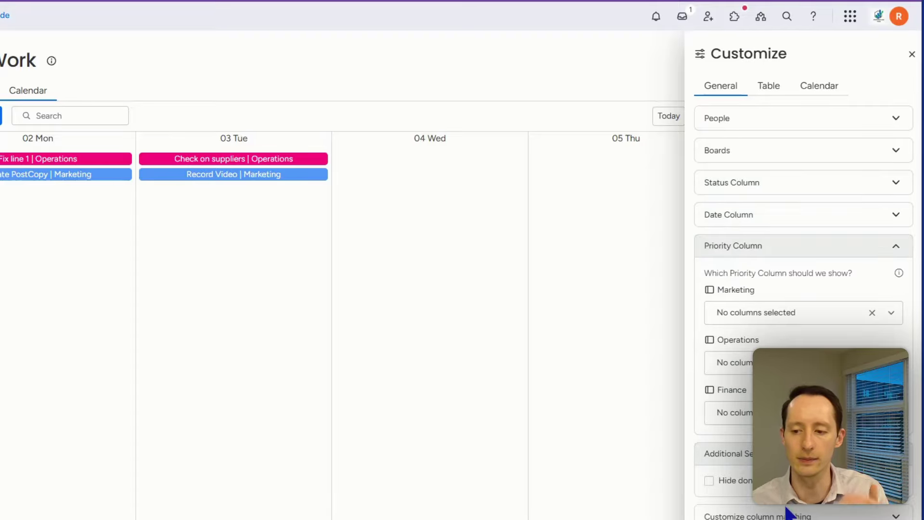
Return to the My Work table, close the customization settings, and look over the items grouped by status.
click(175, 119)
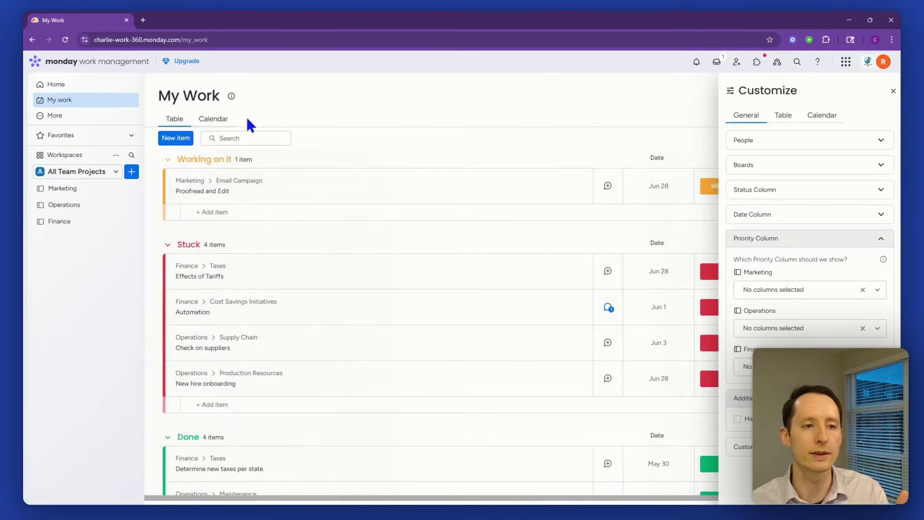
click(894, 91)
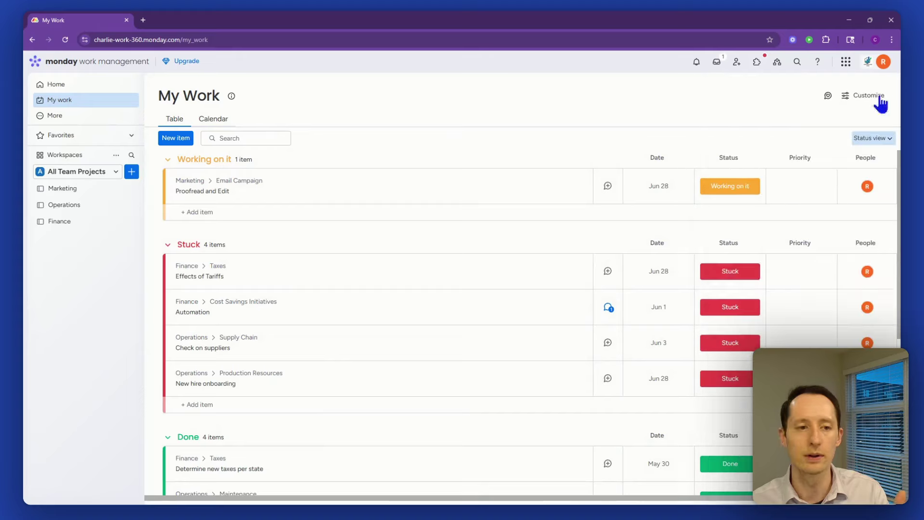
scroll(518, 291, down, 3)
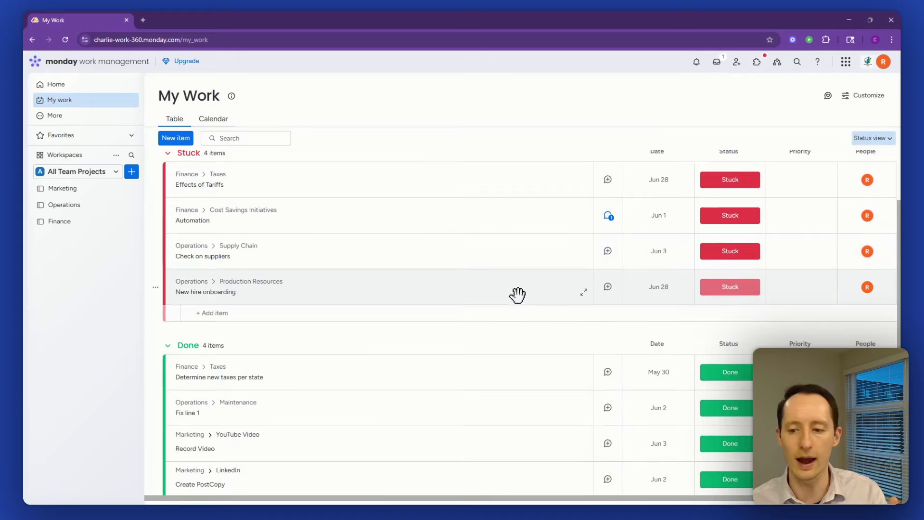
scroll(524, 307, down, 1)
scroll(525, 308, up, 1)
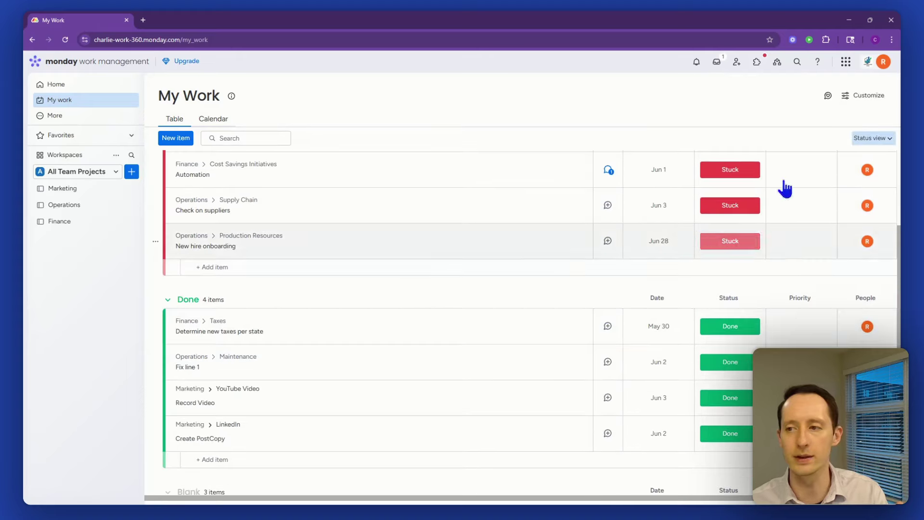
Switch the My Work table to Date view and look through the items due next week and later.
click(878, 139)
click(856, 158)
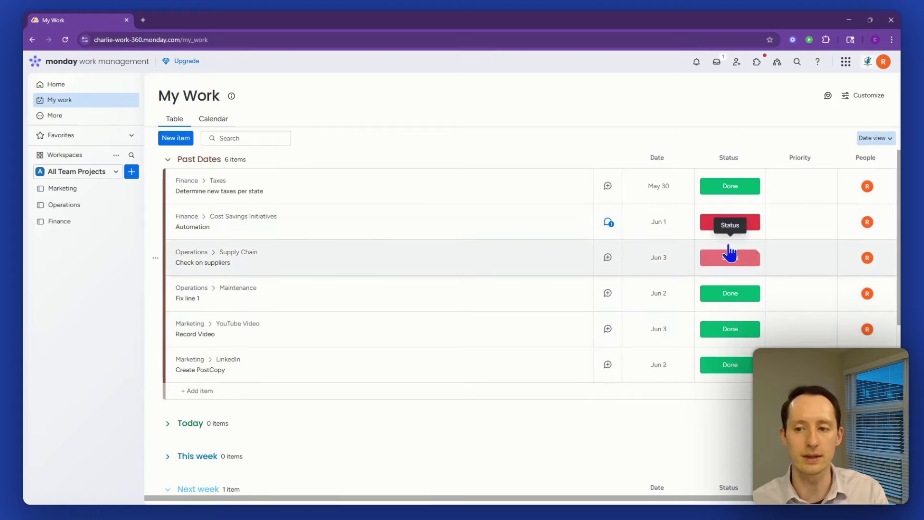
scroll(702, 340, down, 7)
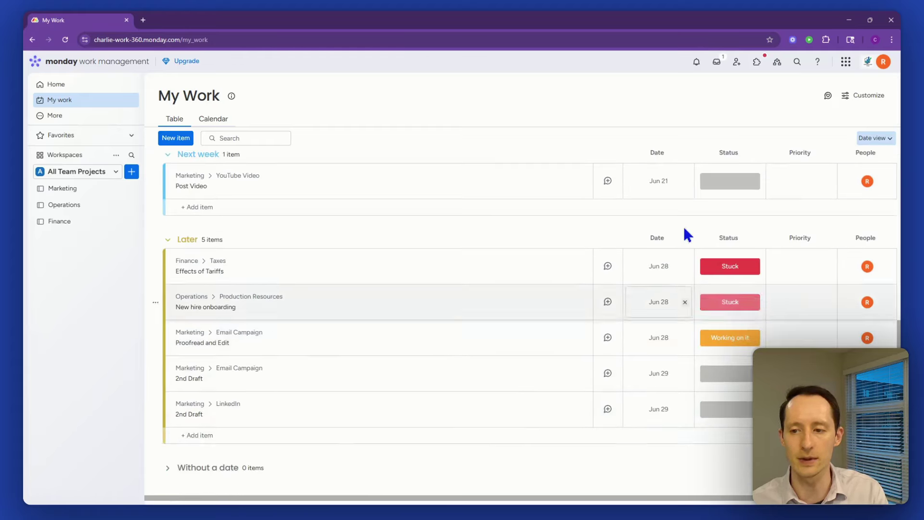
Hide done items in the My Work customization settings, close them, and look through the remaining items.
scroll(698, 241, up, 4)
scroll(718, 255, up, 3)
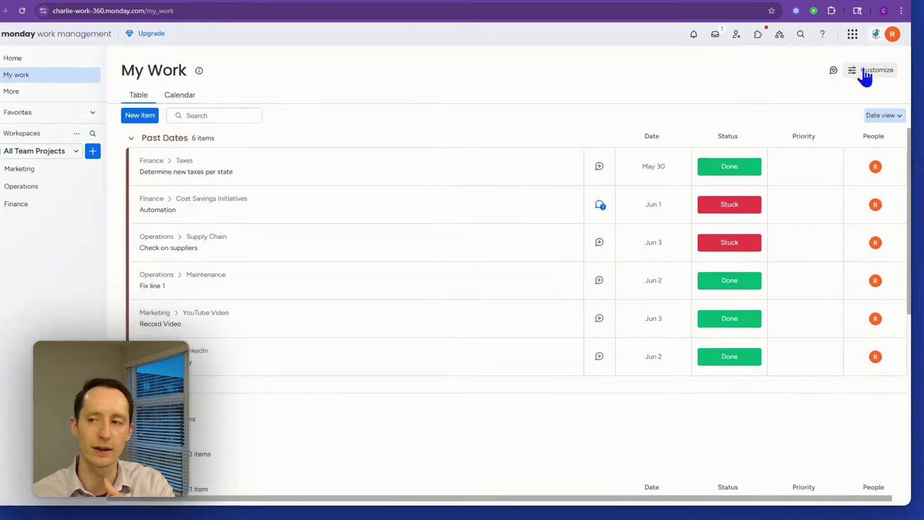
click(865, 73)
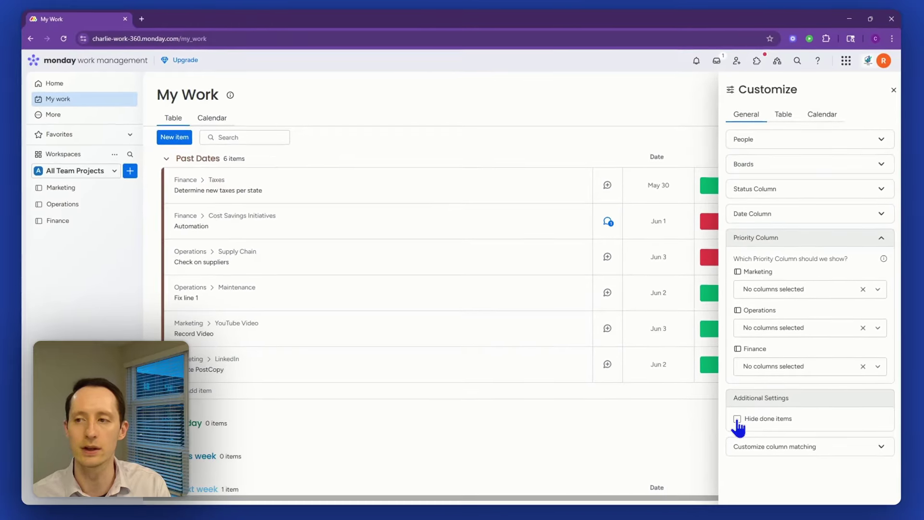
click(738, 419)
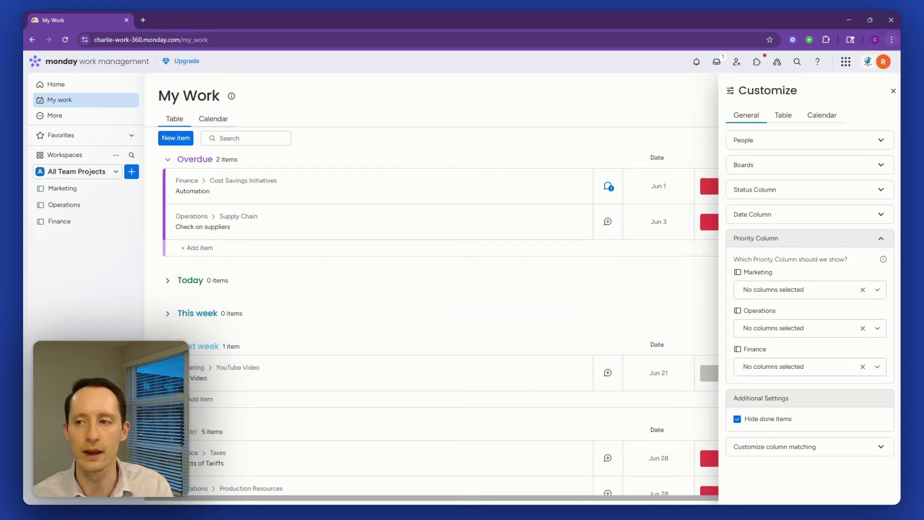
click(894, 91)
scroll(612, 337, down, 4)
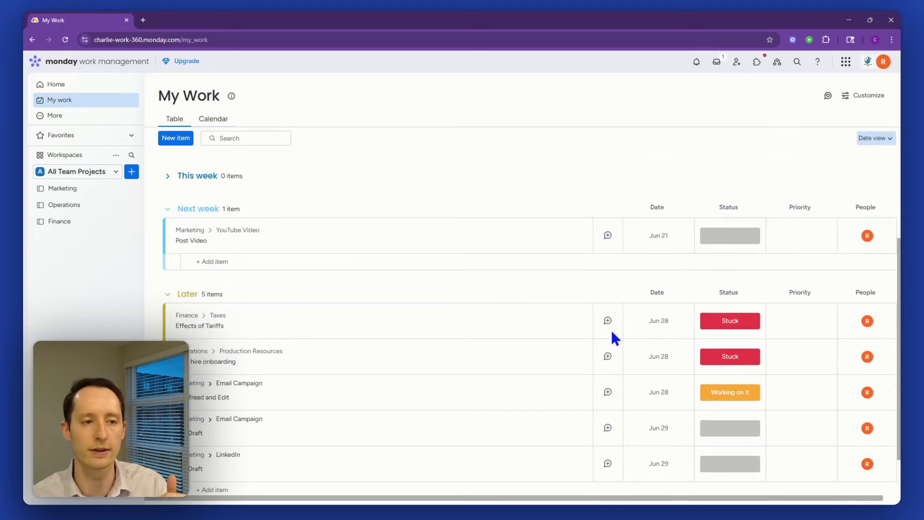
scroll(611, 337, up, 4)
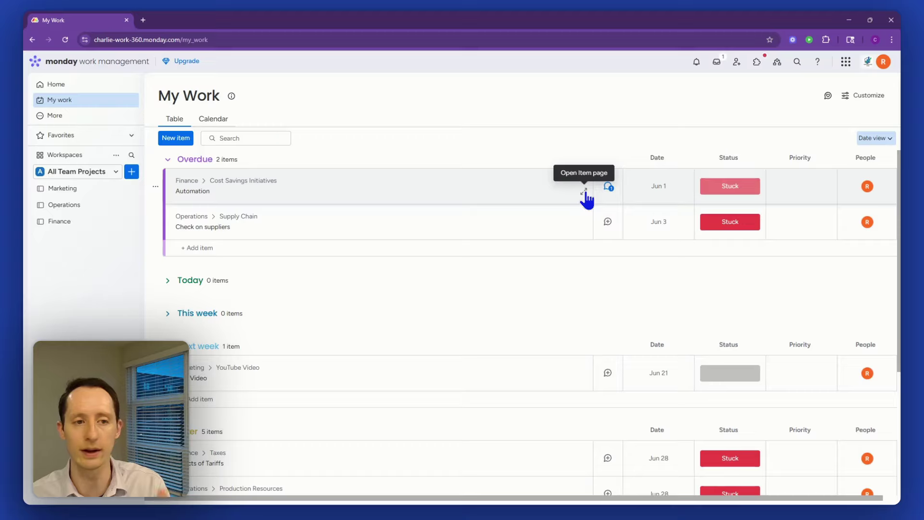
Search the My Work items for "finance", then replace the search term with "taxes".
click(267, 139)
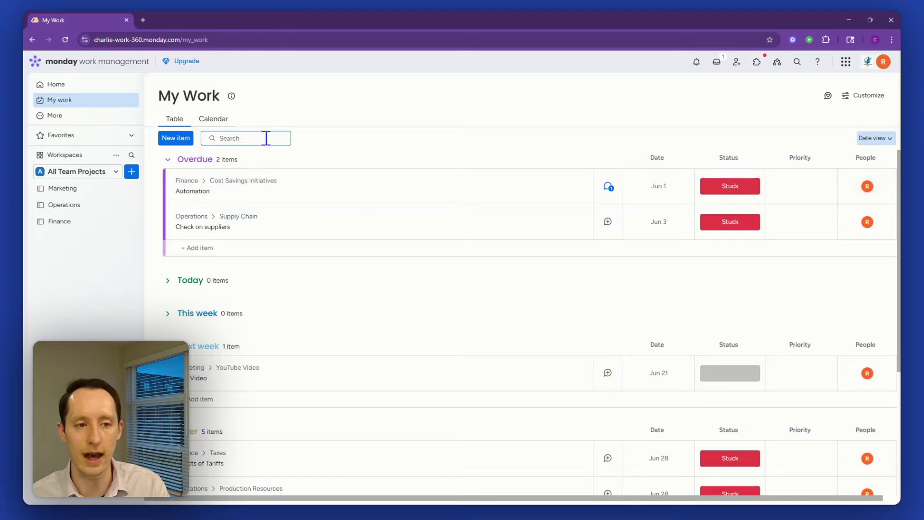
text(finance)
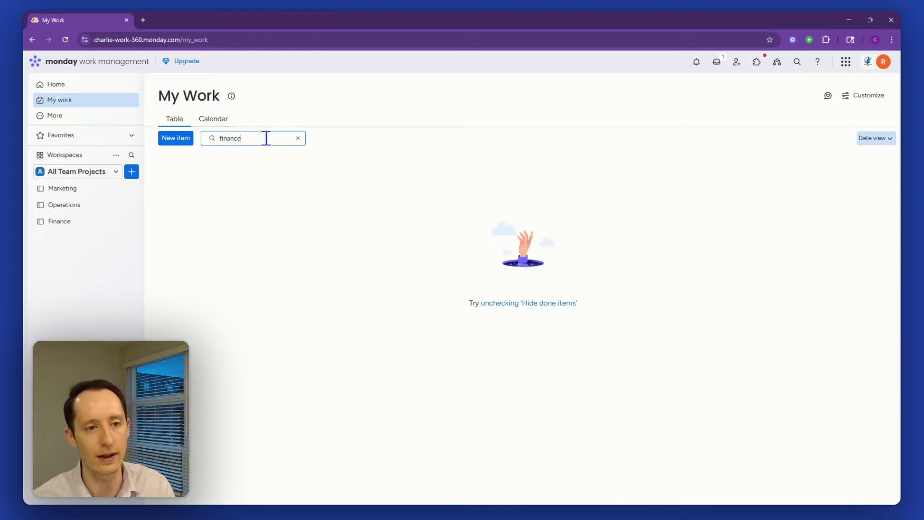
key(BackSpace)
key(BackSpace)
key(BackSpace)
key(BackSpace)
key(BackSpace)
key(BackSpace)
text(taxes)
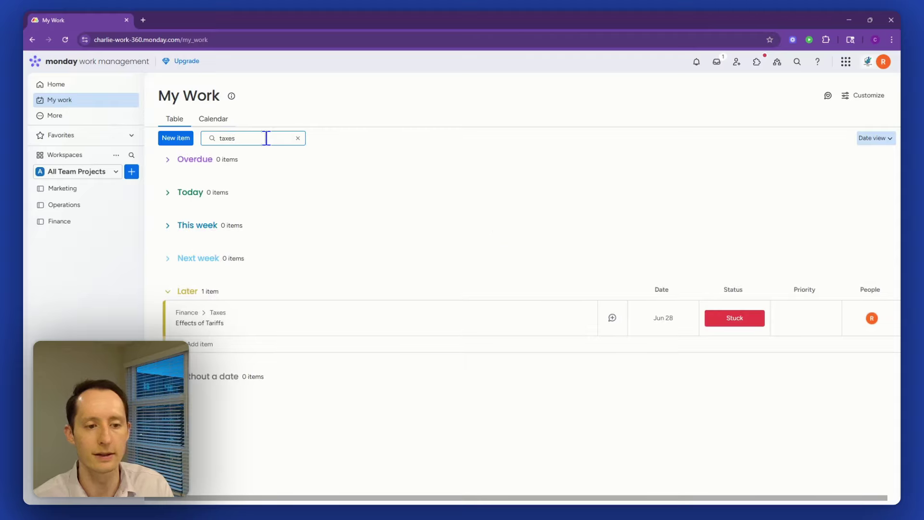
Open the Effects of Tariffs item and set its status to Done.
click(573, 319)
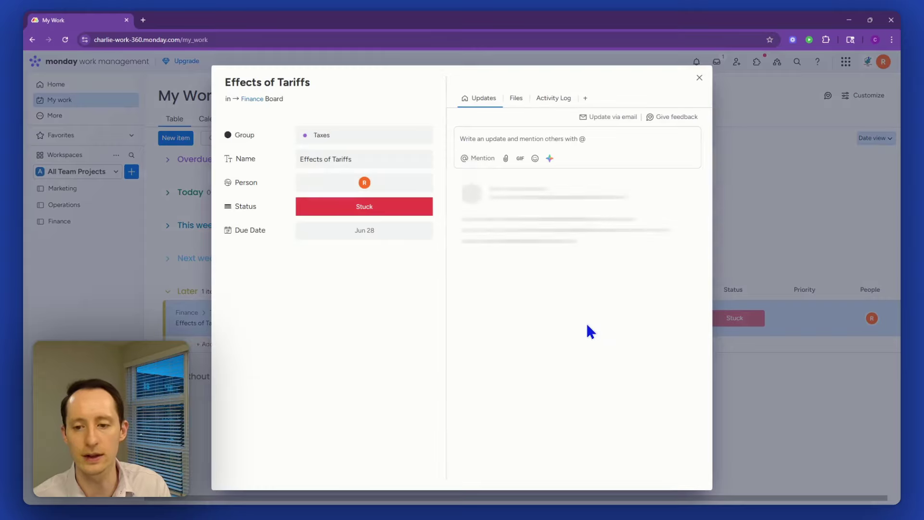
click(397, 212)
click(363, 273)
Post an update on the Effects of Tariffs item mentioning the team member with the text "finished", and close the item.
click(503, 140)
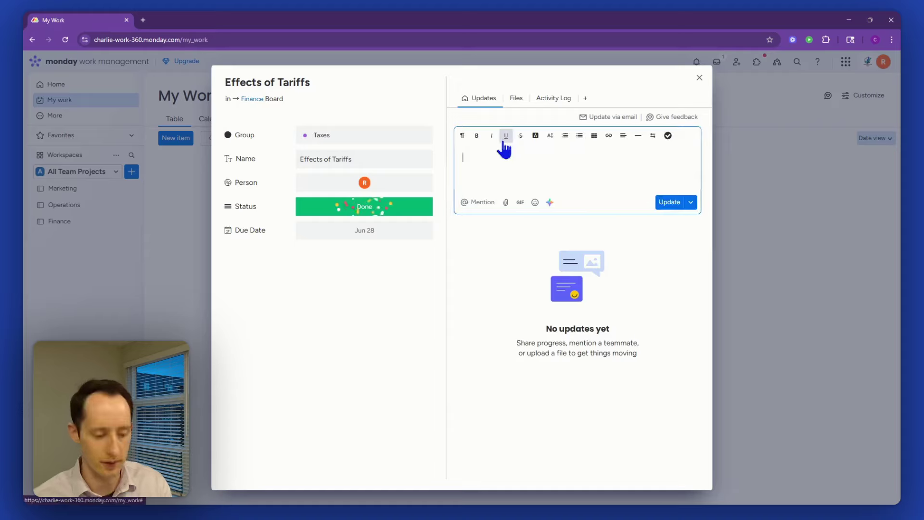
text(@rick)
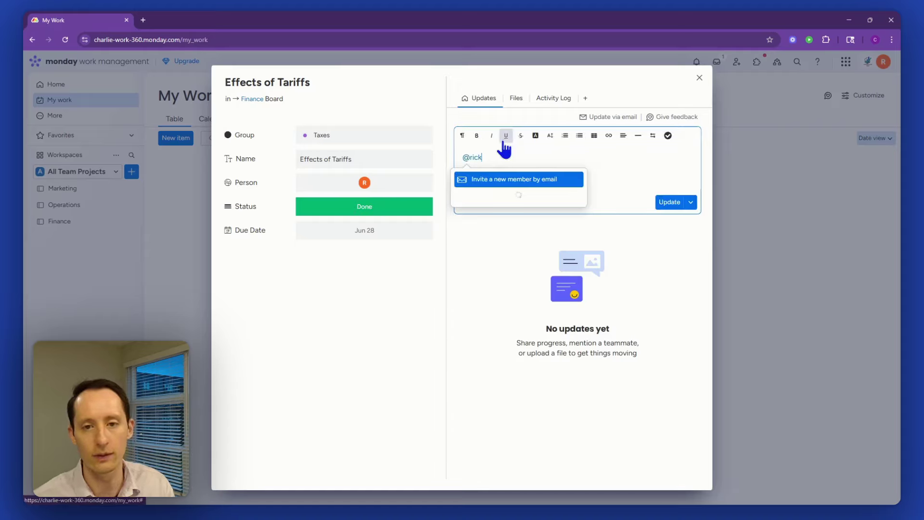
click(504, 192)
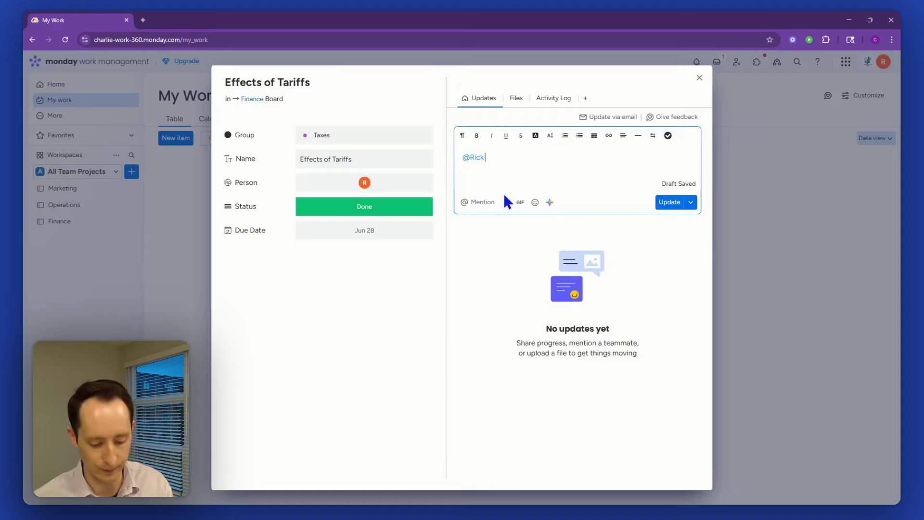
text(finished)
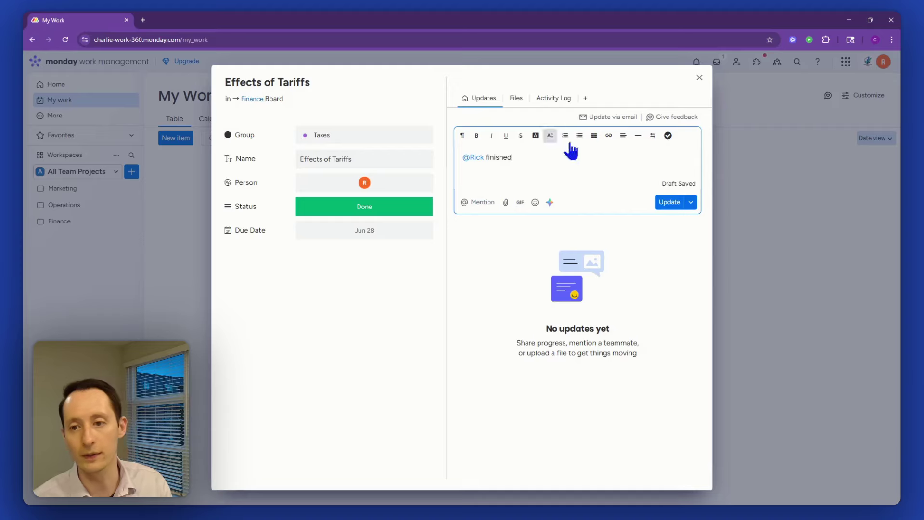
click(673, 202)
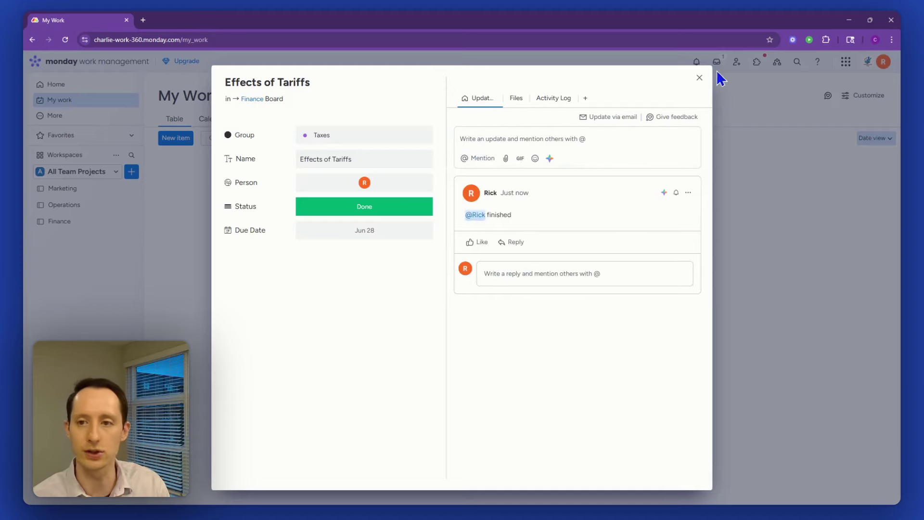
click(699, 78)
click(288, 138)
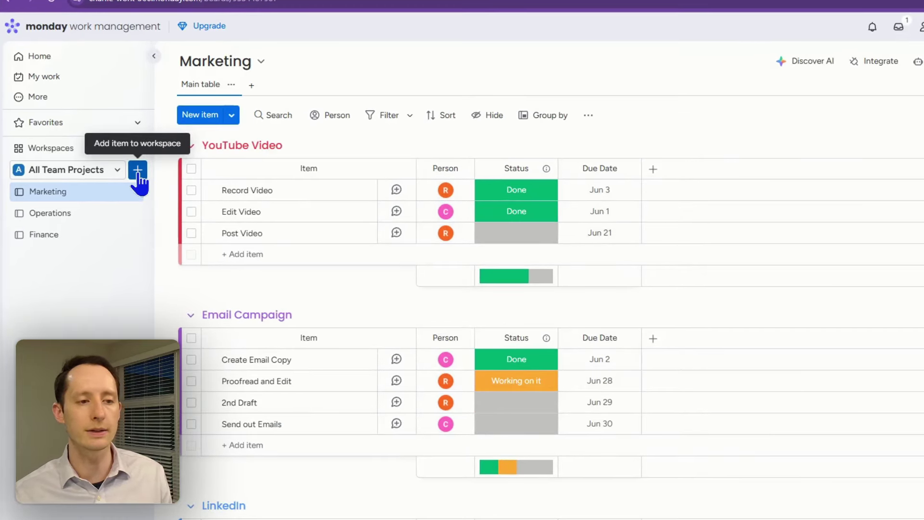
Create a new dashboard named "Dashboard" in the All Team Projects workspace with Main privacy.
click(138, 170)
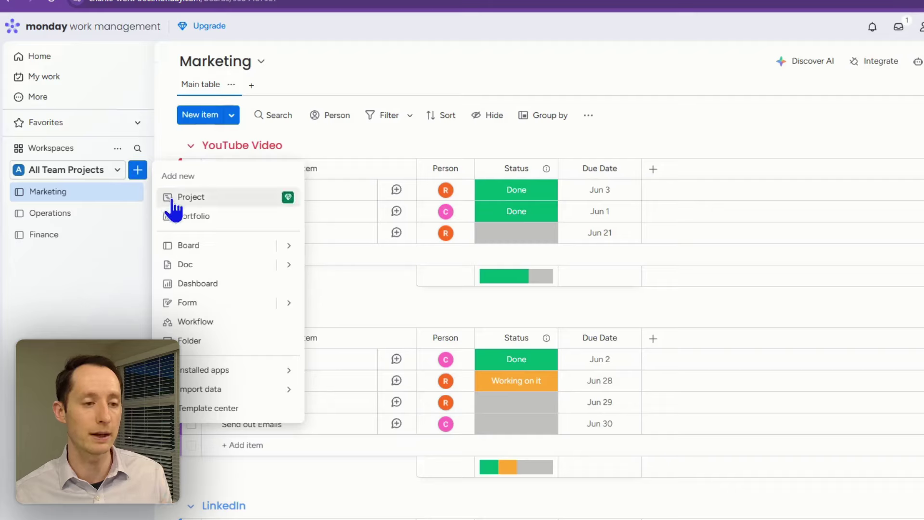
click(203, 285)
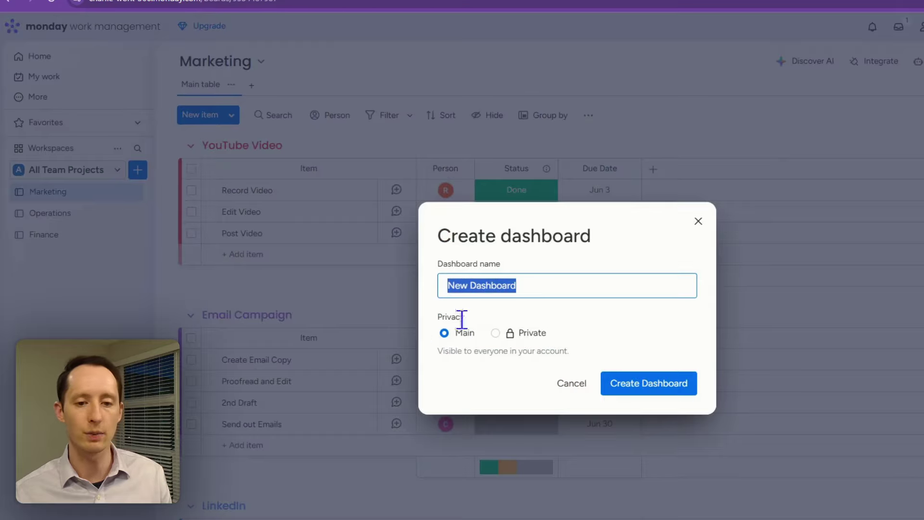
text(Dashbo)
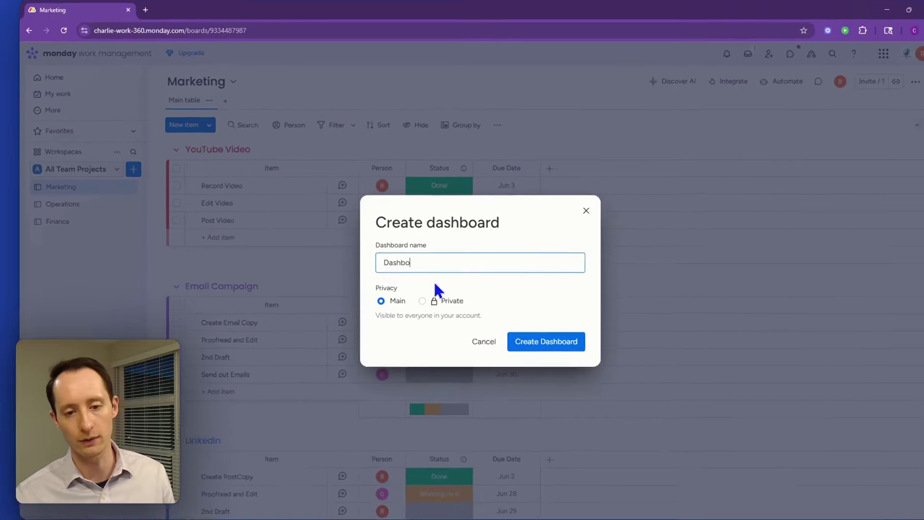
text(ard)
click(573, 342)
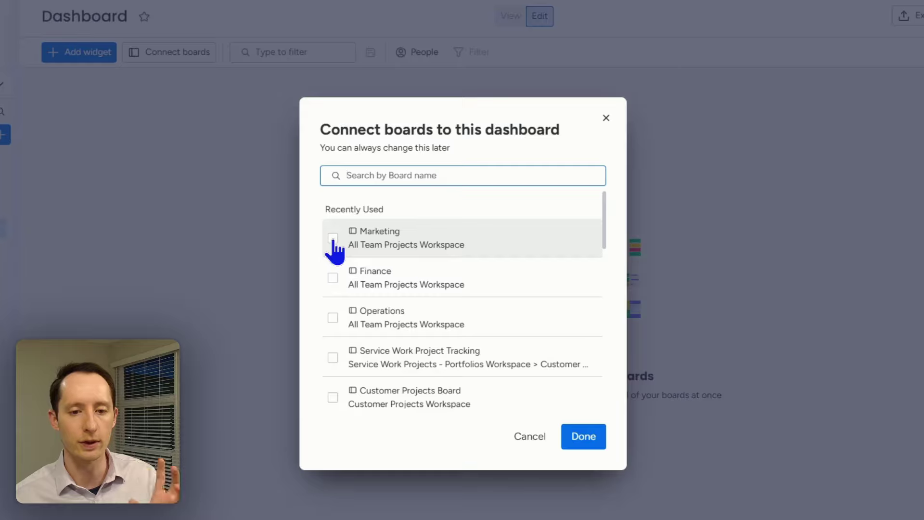
Connect the Marketing, Finance and Operations boards to the new dashboard.
click(333, 238)
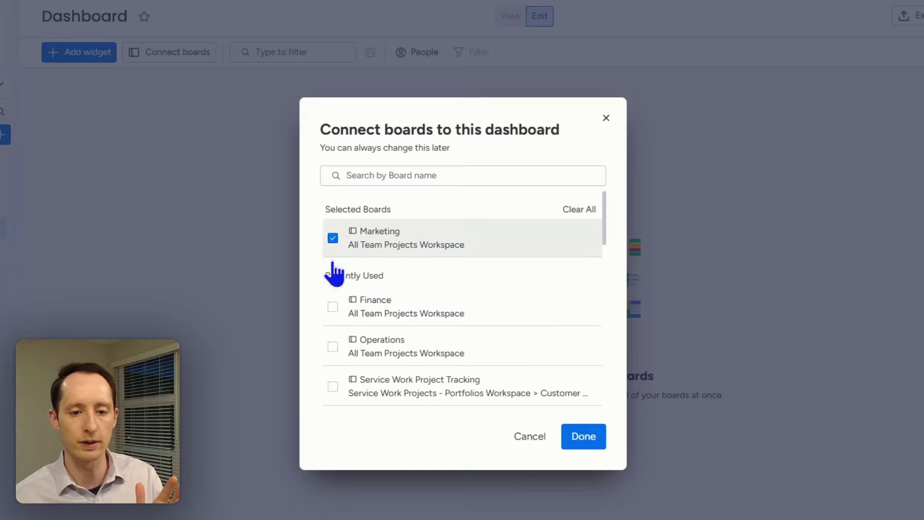
click(332, 308)
click(333, 346)
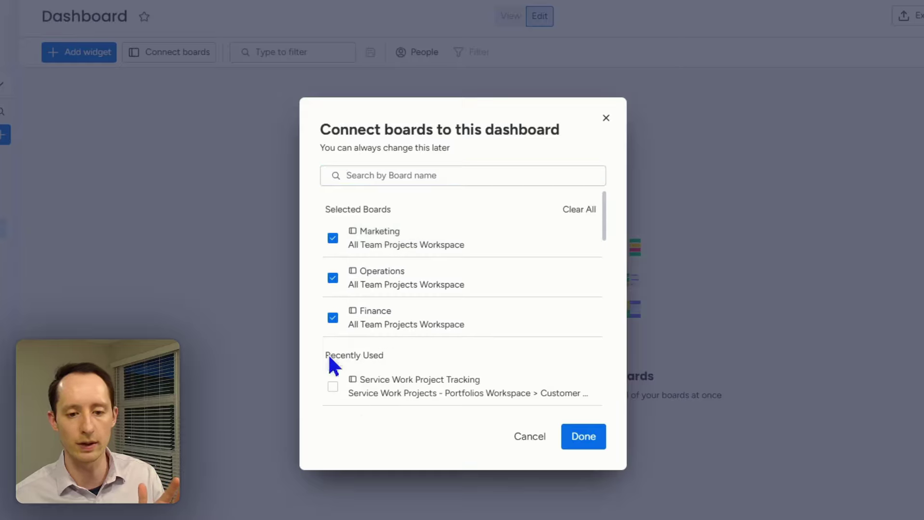
click(573, 435)
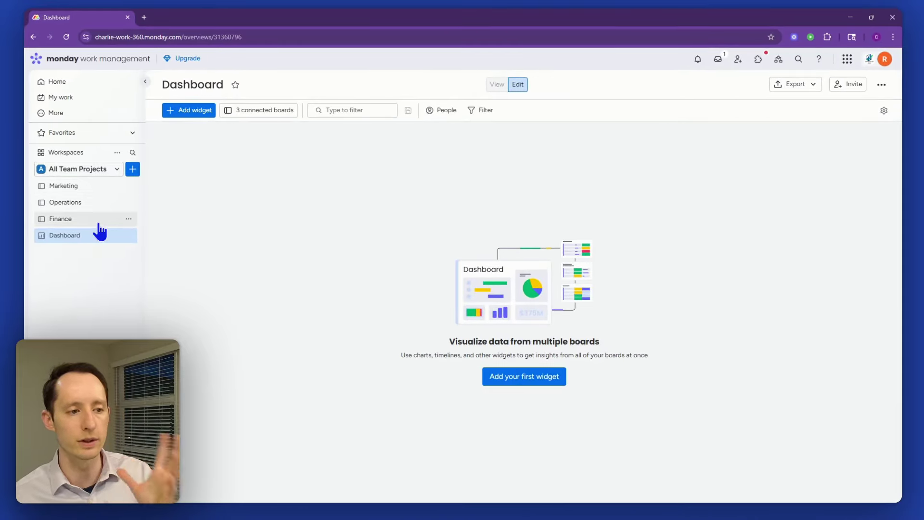
Add a Gantt widget to the dashboard and rename it "All tasks by Department".
click(191, 110)
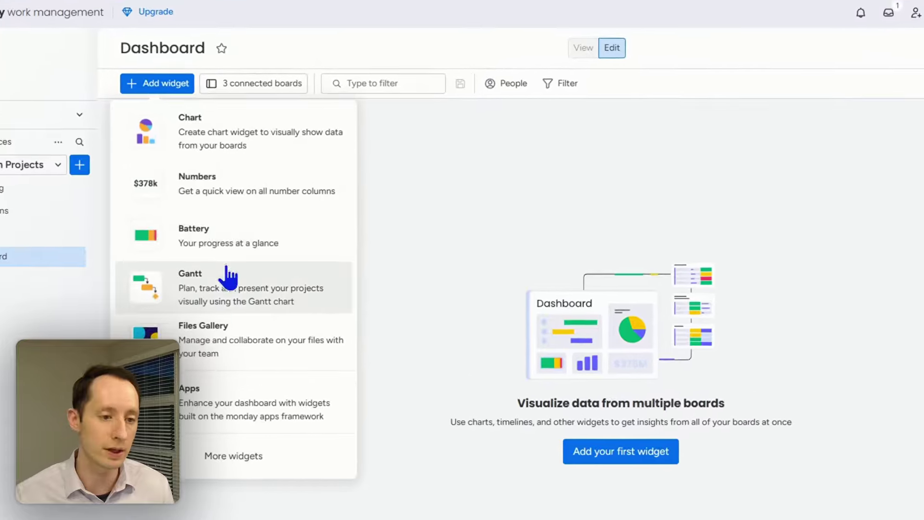
click(227, 289)
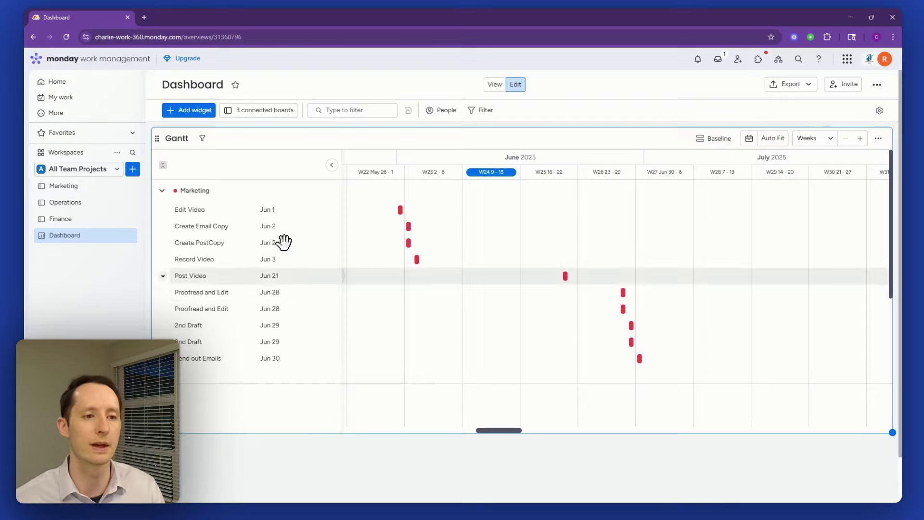
click(181, 137)
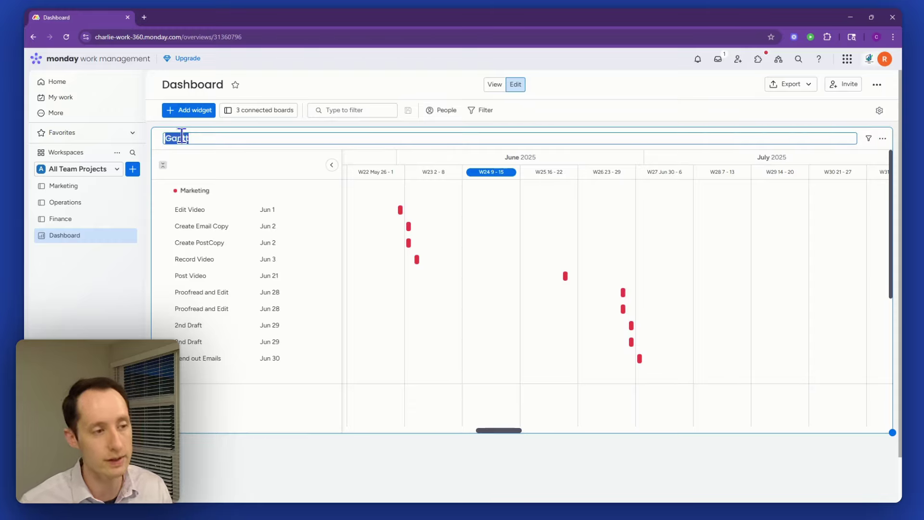
text(All tas)
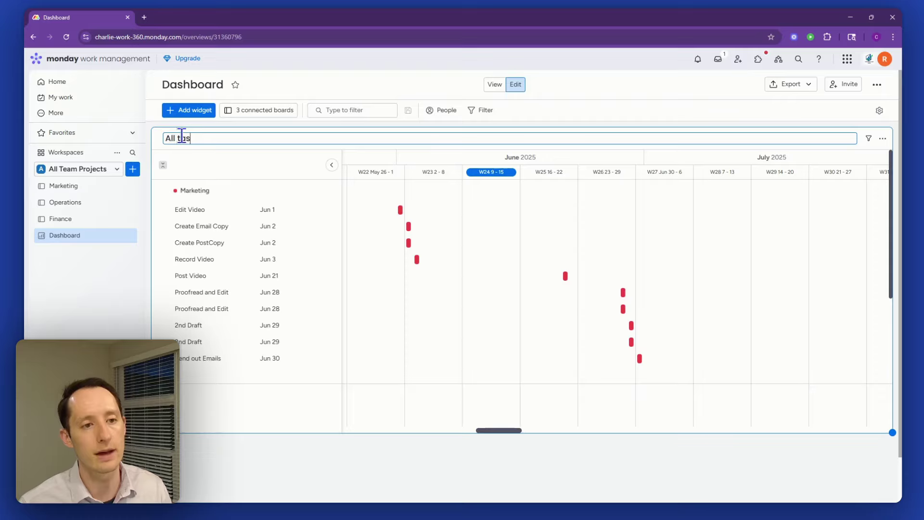
text(ks by De)
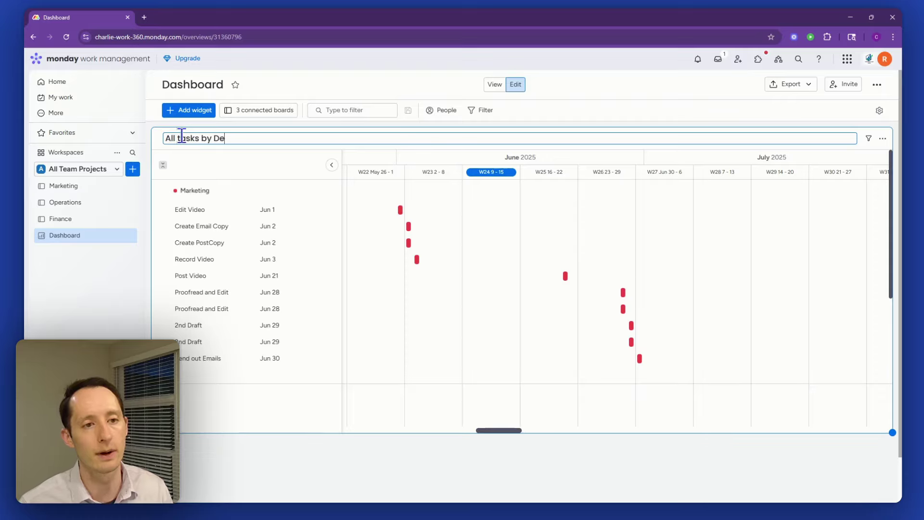
text(partment)
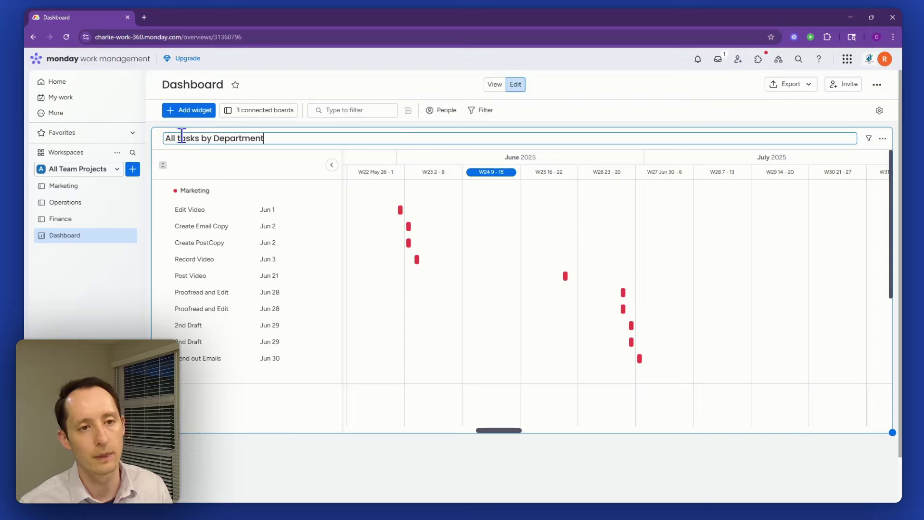
click(395, 456)
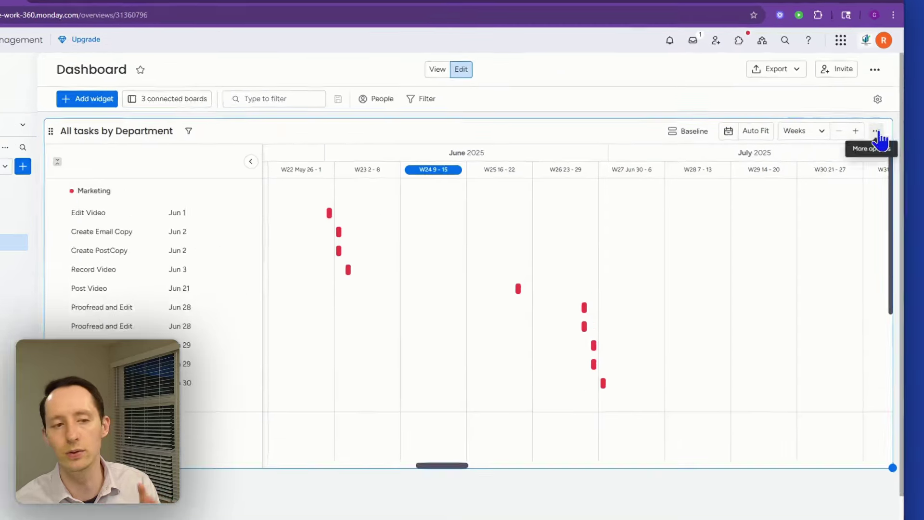
Open the Gantt widget's settings and set its timeline columns to be chosen One by one for each board.
click(879, 138)
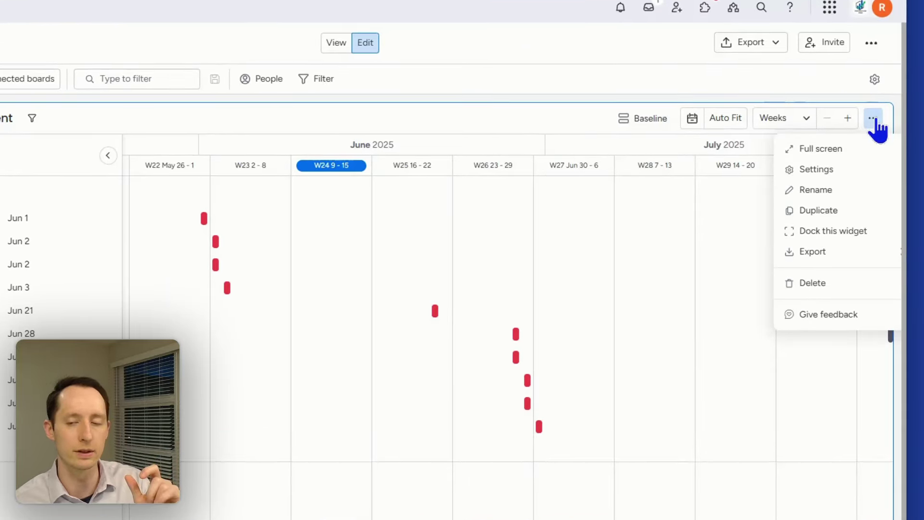
click(846, 169)
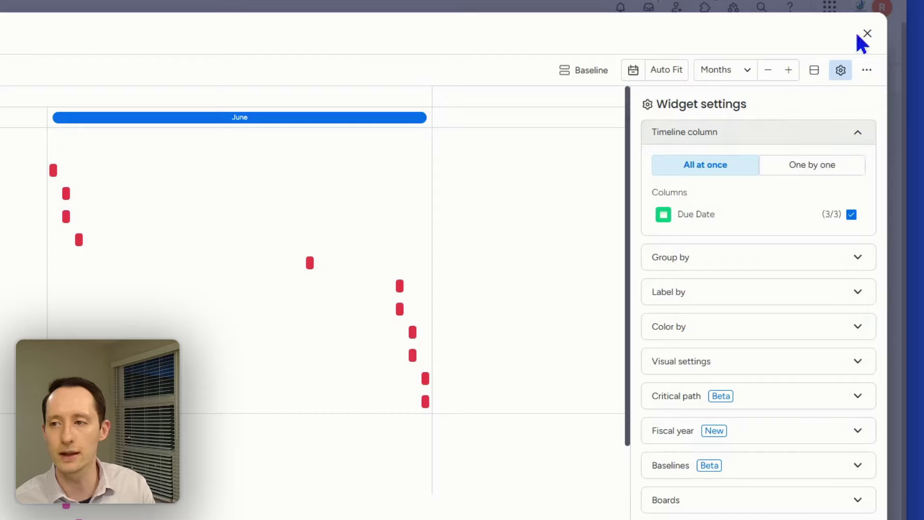
click(783, 172)
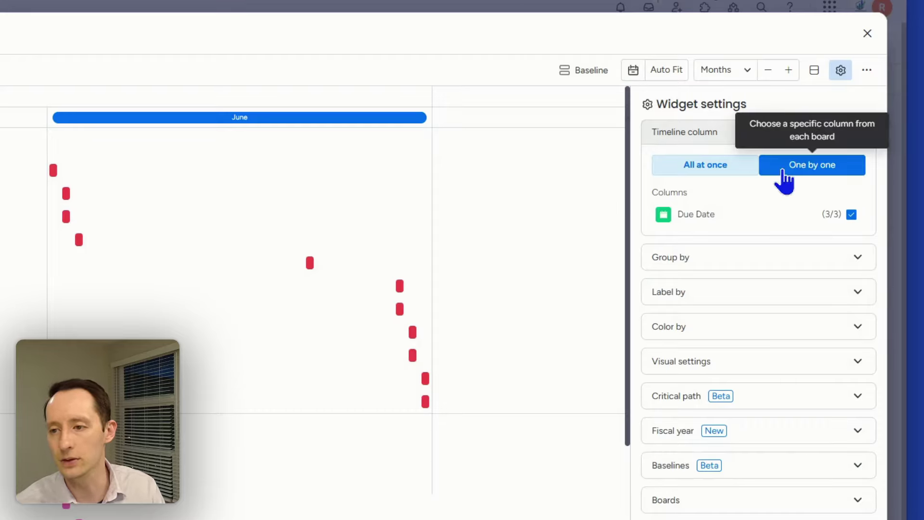
click(689, 164)
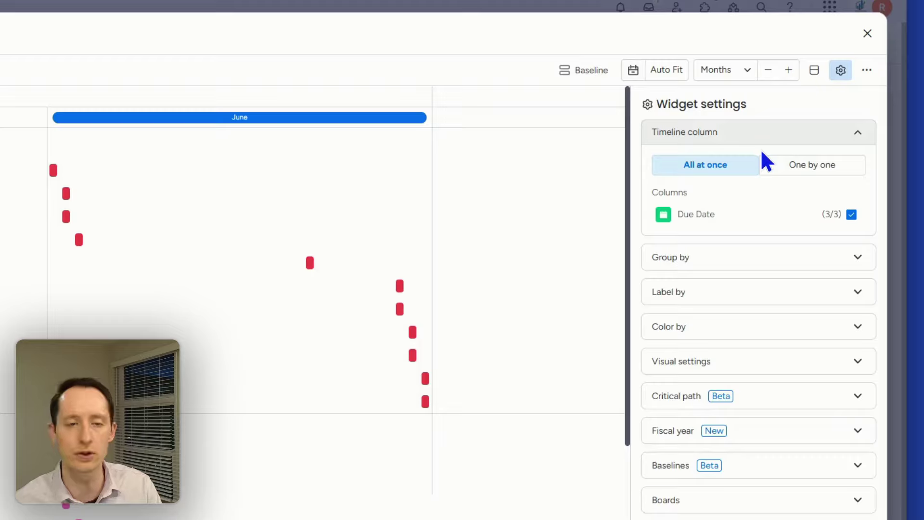
click(806, 166)
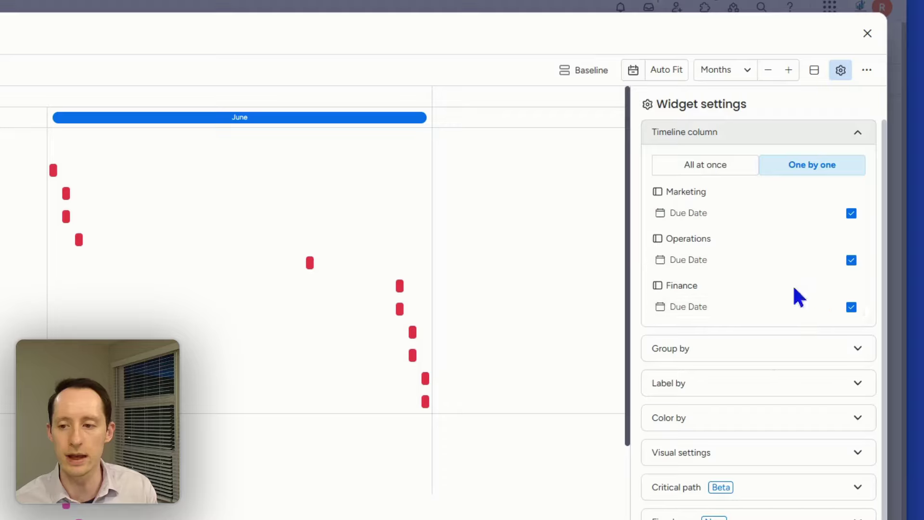
Set the Gantt widget's grouping to be chosen One by one for each board.
click(783, 348)
click(797, 200)
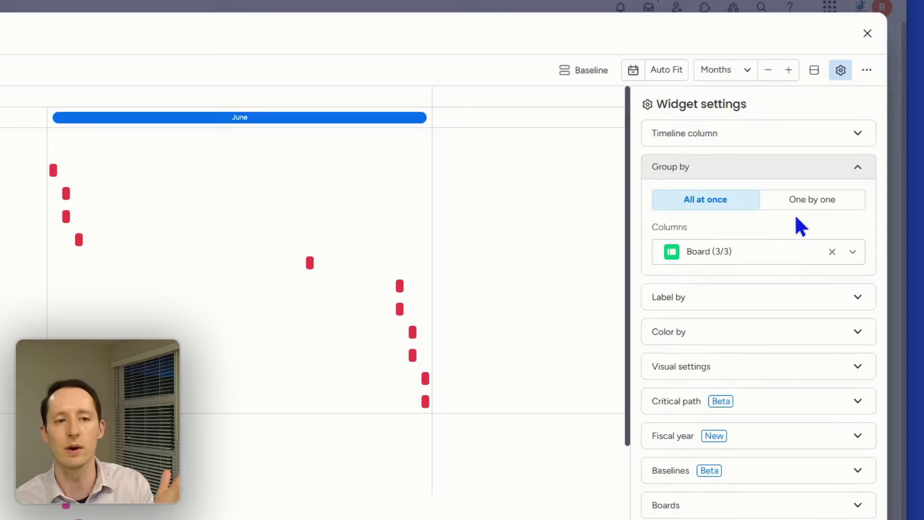
click(800, 202)
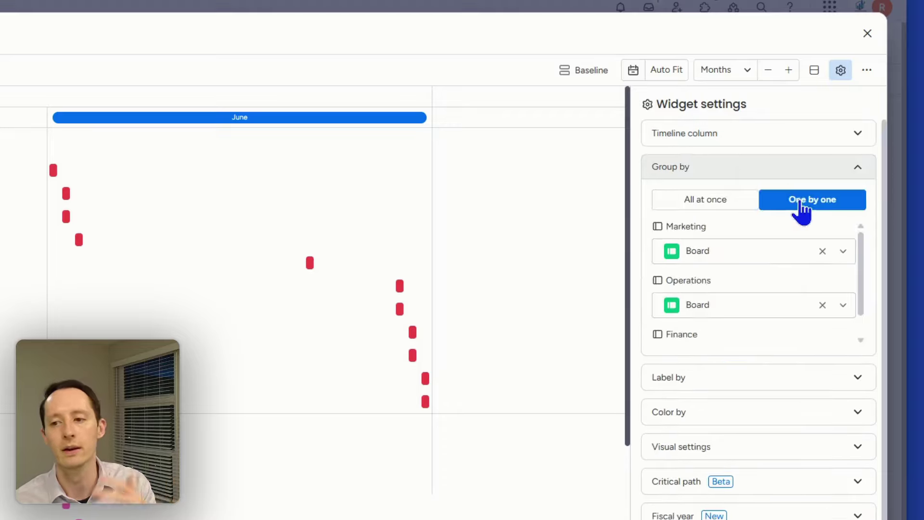
Try grouping the Marketing board's tasks by Group in the Gantt widget.
click(771, 260)
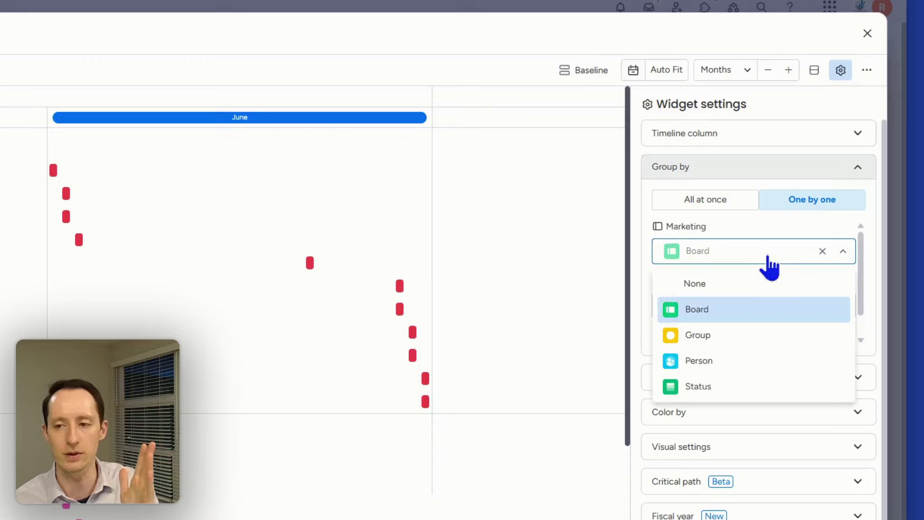
click(752, 336)
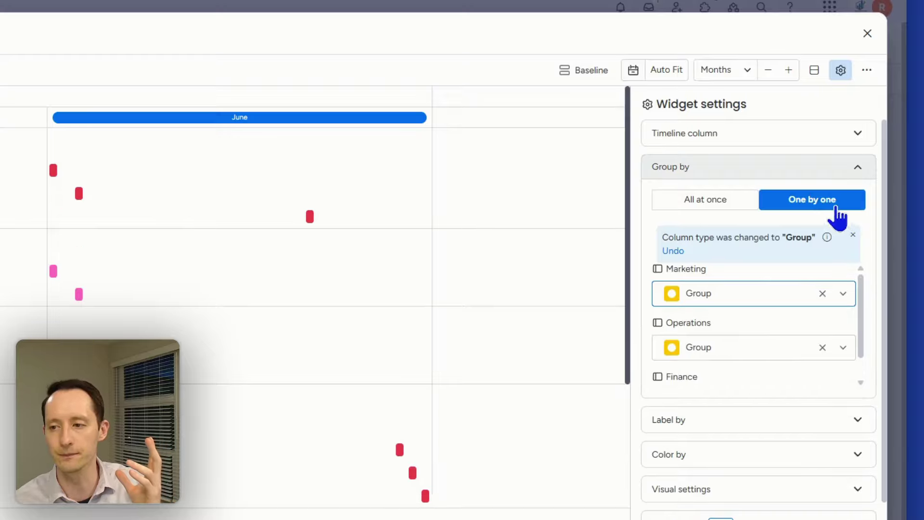
click(774, 208)
click(853, 236)
scroll(764, 268, down, 1)
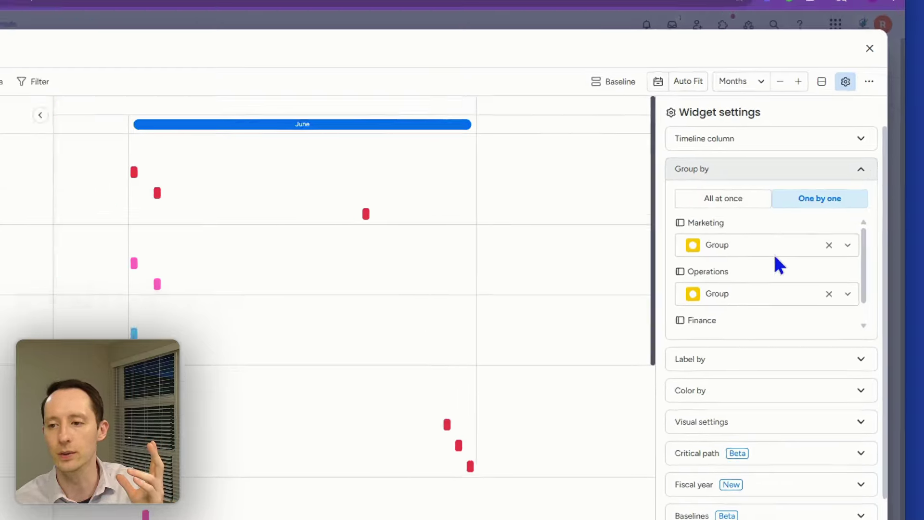
Group the Gantt tasks by Board, check the grouping for all three boards, and collapse the grouping settings.
click(772, 246)
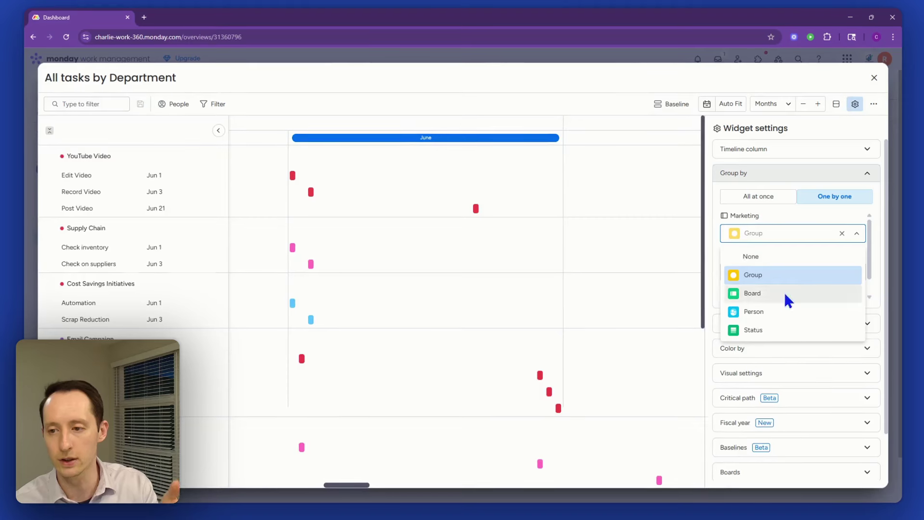
click(756, 321)
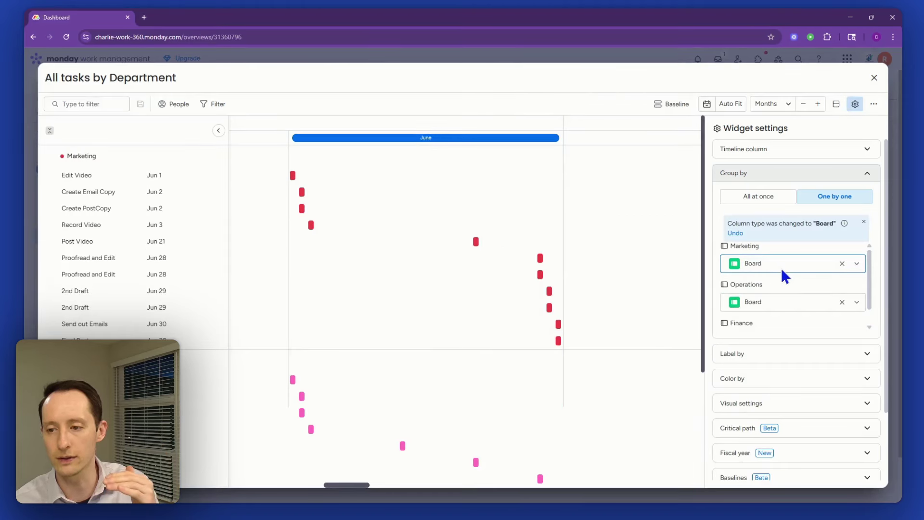
scroll(782, 274, down, 1)
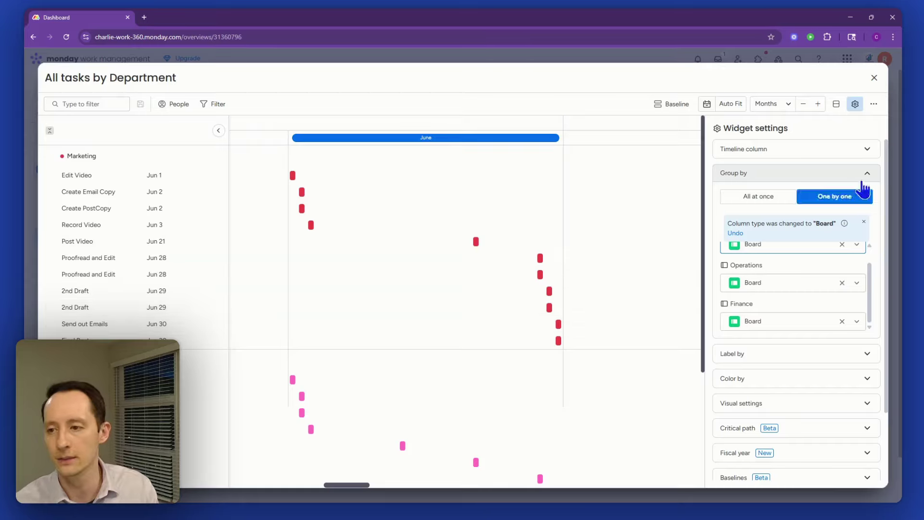
scroll(203, 262, down, 4)
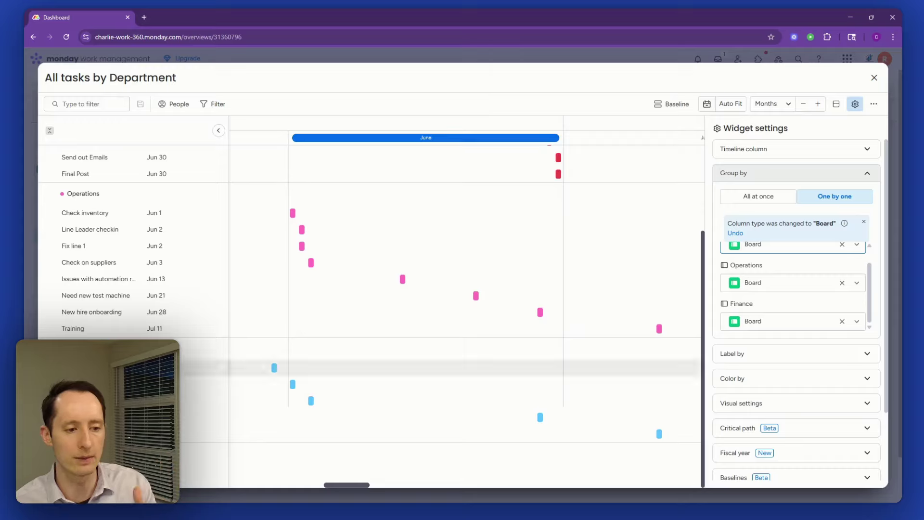
click(870, 174)
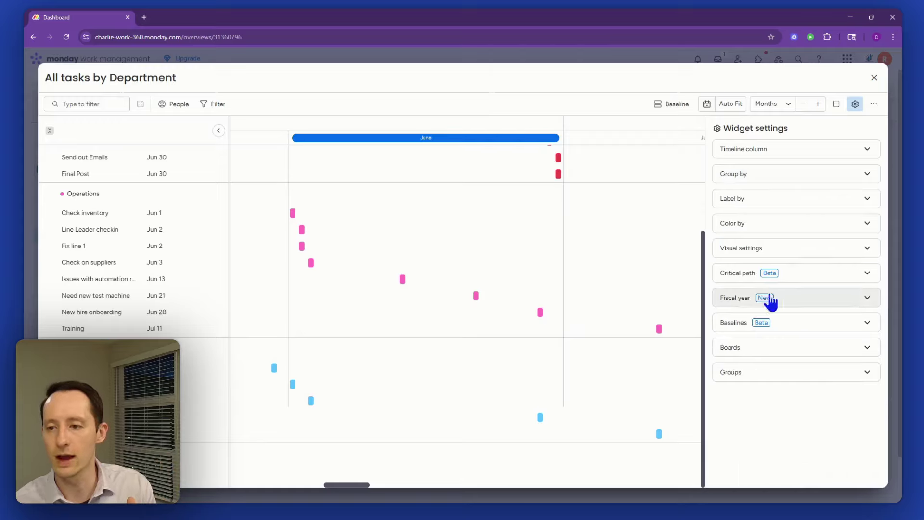
Set the task labels to be chosen One by one and try Name and Person as the Marketing board's label.
click(782, 206)
click(828, 207)
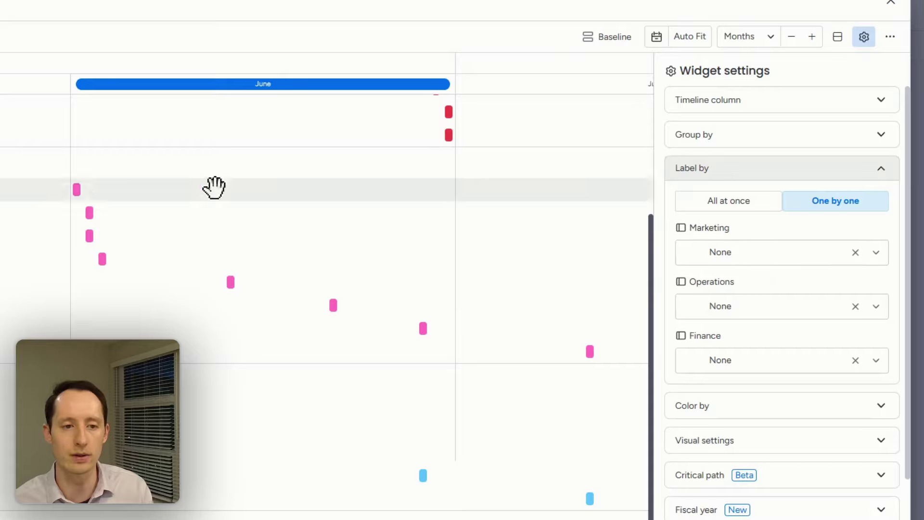
click(742, 255)
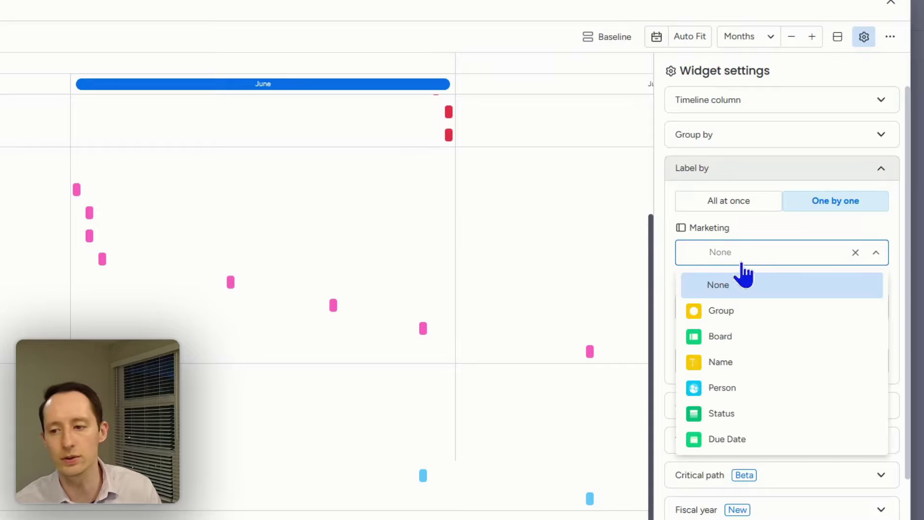
click(755, 362)
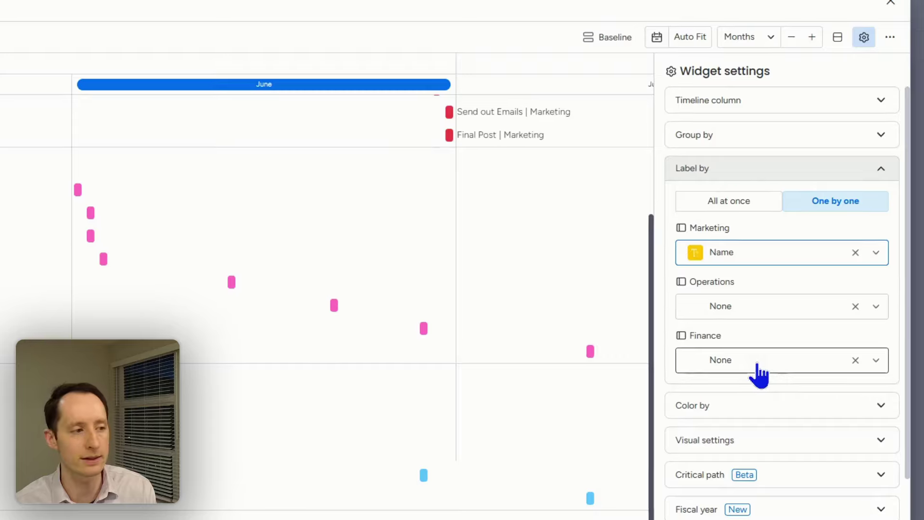
scroll(504, 356, up, 5)
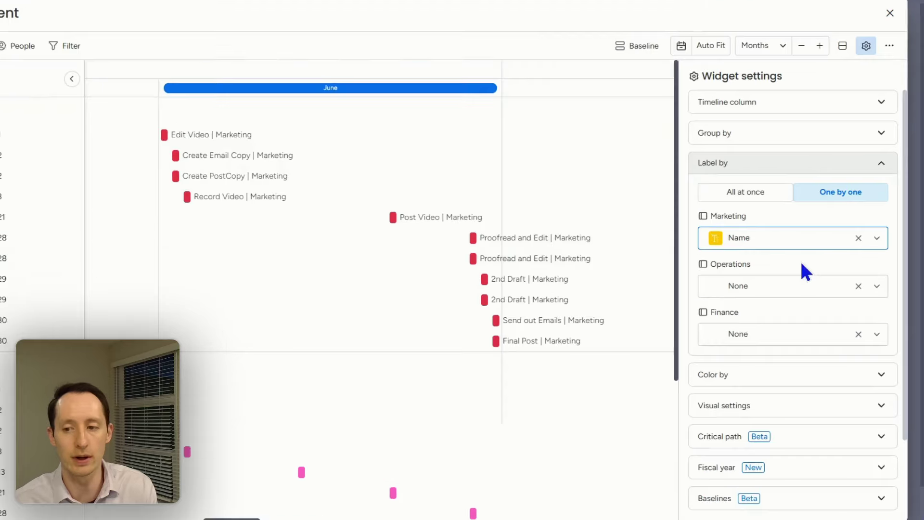
click(807, 262)
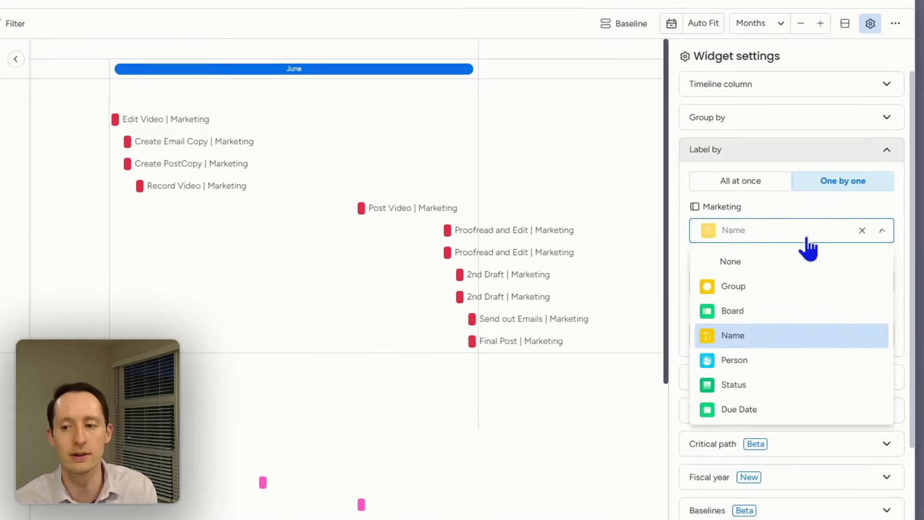
click(768, 368)
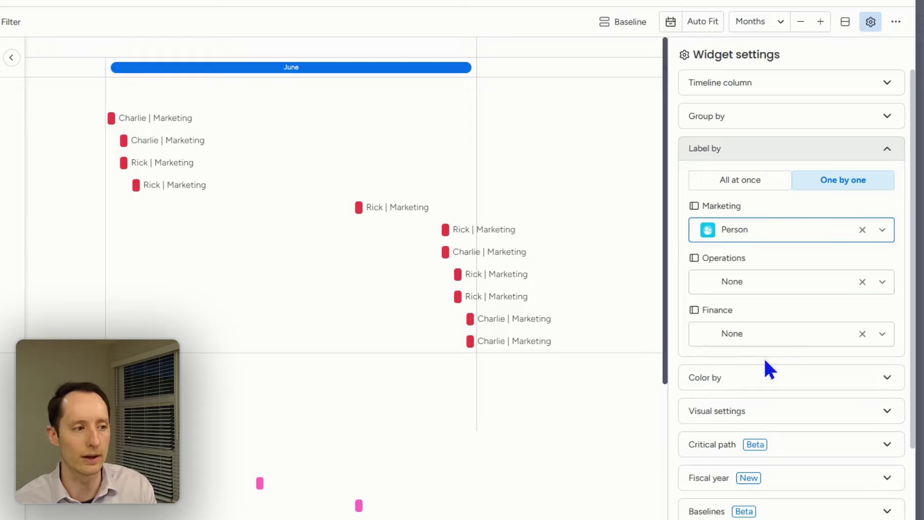
Label the Marketing, Operations and Finance tasks by Due Date.
click(765, 235)
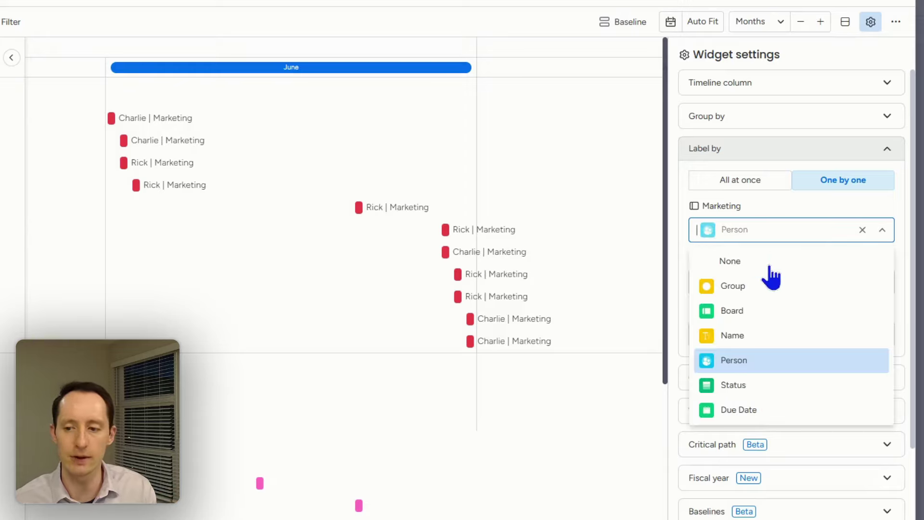
click(771, 410)
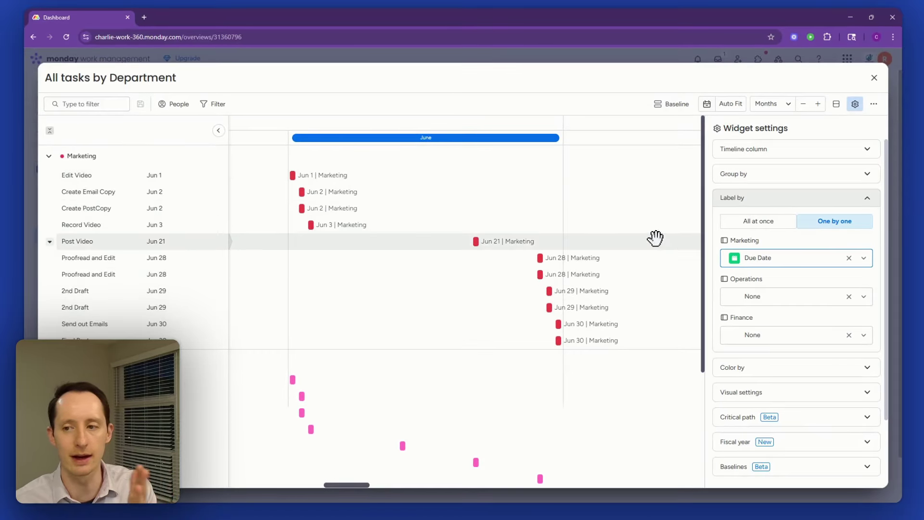
click(784, 300)
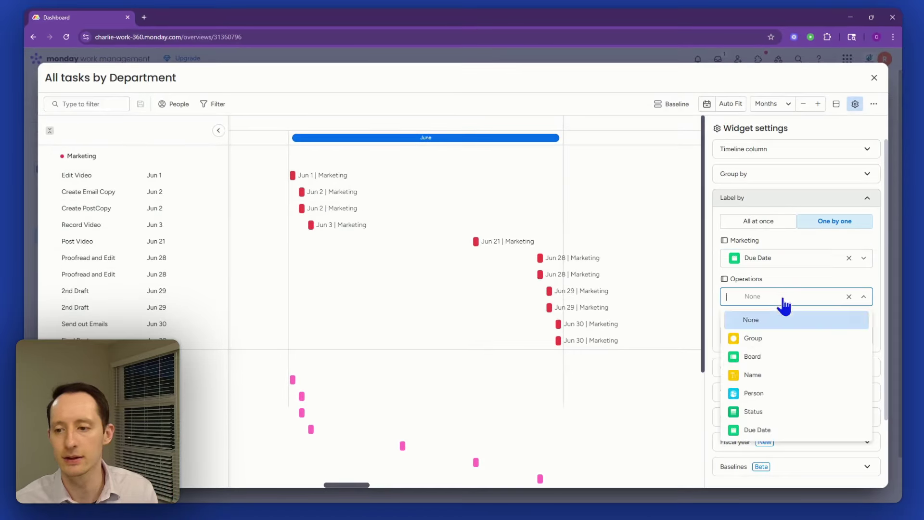
click(783, 430)
click(766, 337)
click(786, 467)
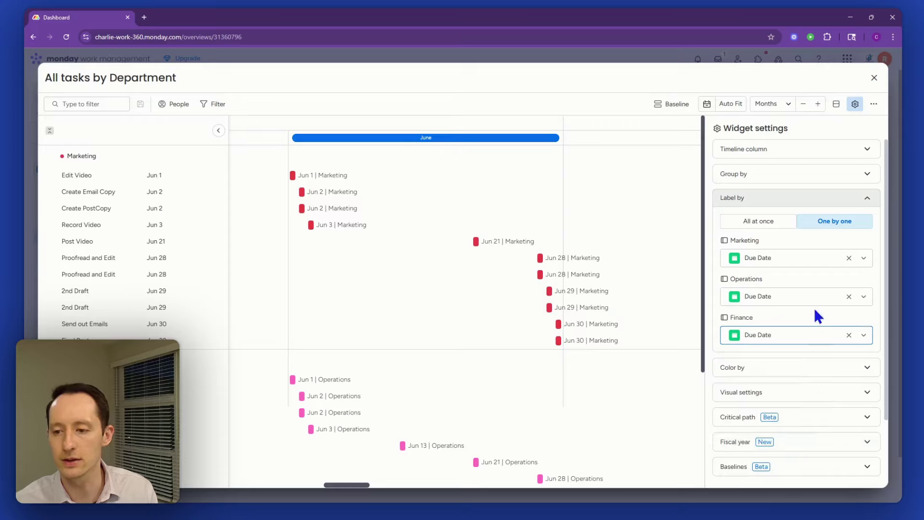
Set the Gantt colors to be chosen One by one and color the Marketing, Operations and Finance tasks by Status.
scroll(816, 313, down, 2)
click(784, 293)
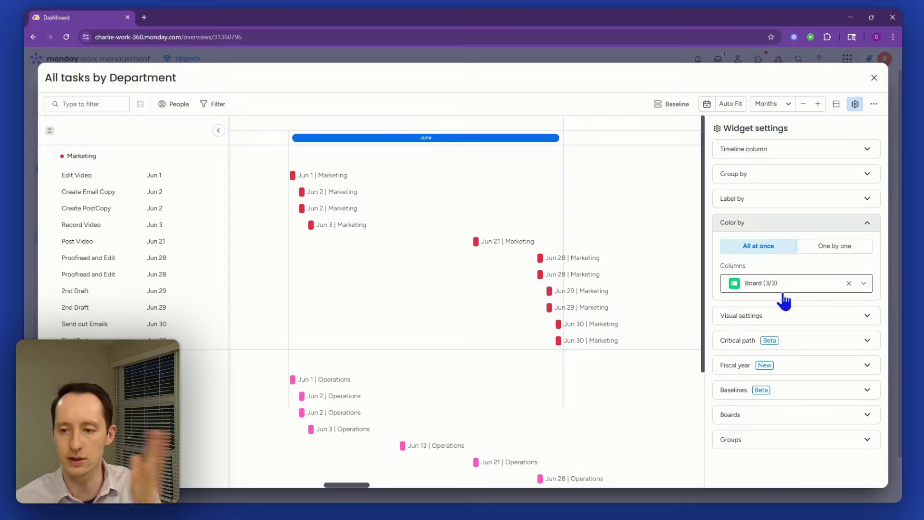
click(836, 246)
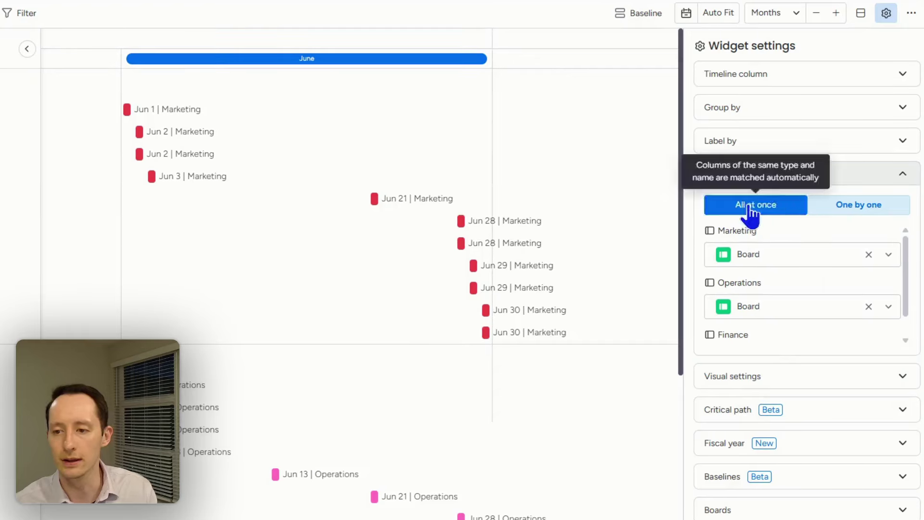
scroll(771, 262, down, 1)
scroll(773, 265, up, 1)
click(770, 266)
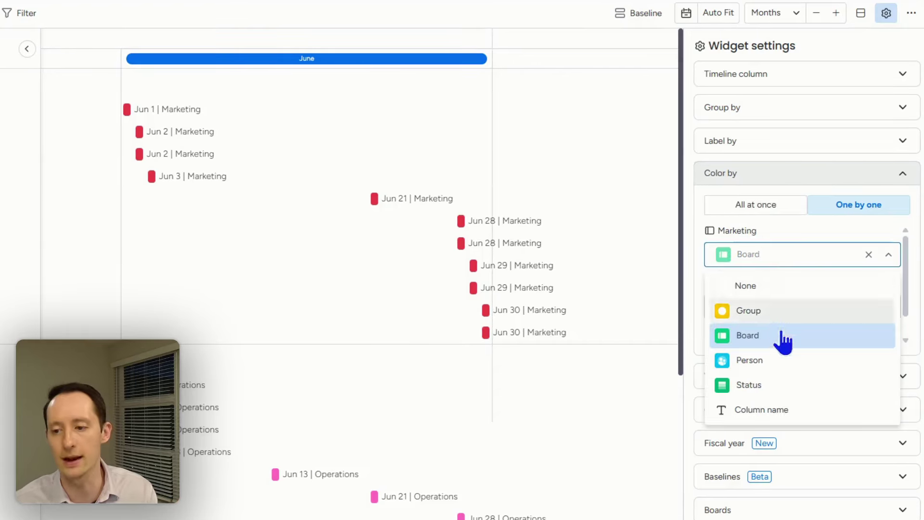
click(814, 385)
click(783, 308)
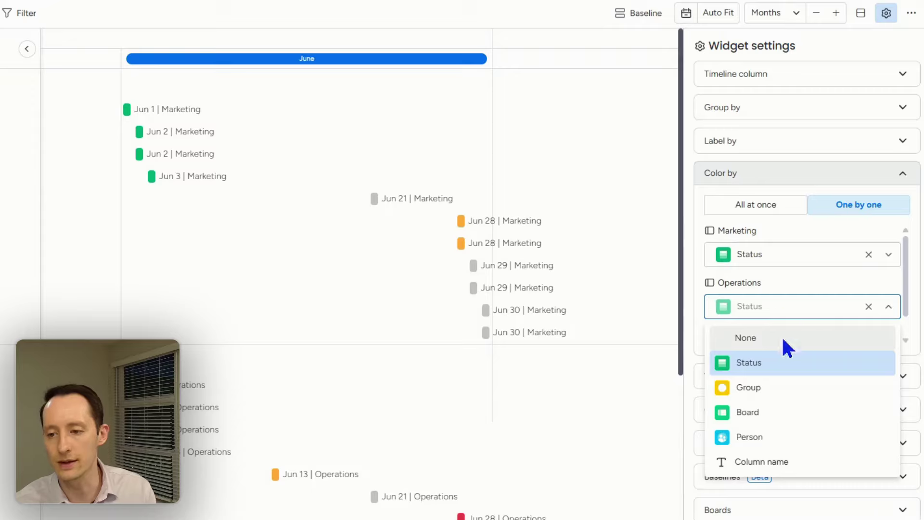
click(783, 312)
scroll(788, 313, down, 1)
scroll(787, 320, down, 1)
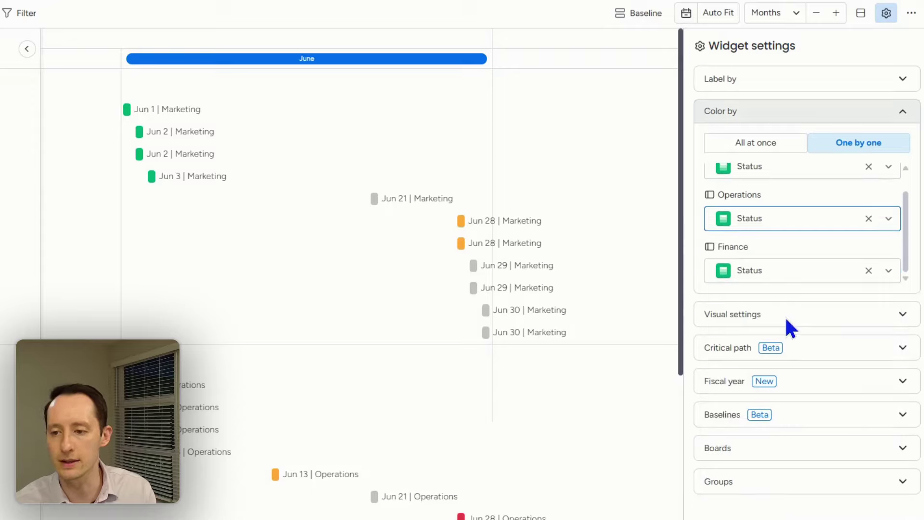
scroll(778, 275, up, 2)
click(769, 205)
scroll(769, 212, down, 2)
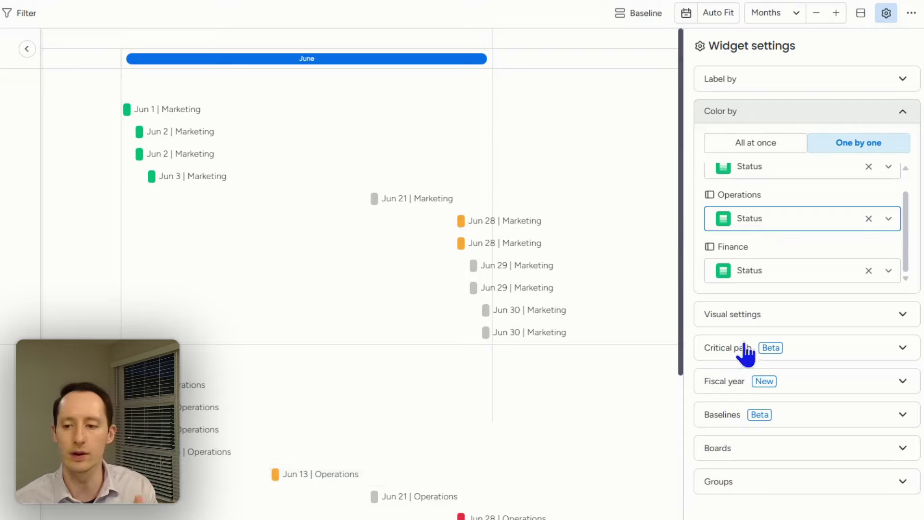
Show the group summary and the Today indication in the Gantt widget's visual settings.
scroll(756, 332, down, 1)
click(766, 308)
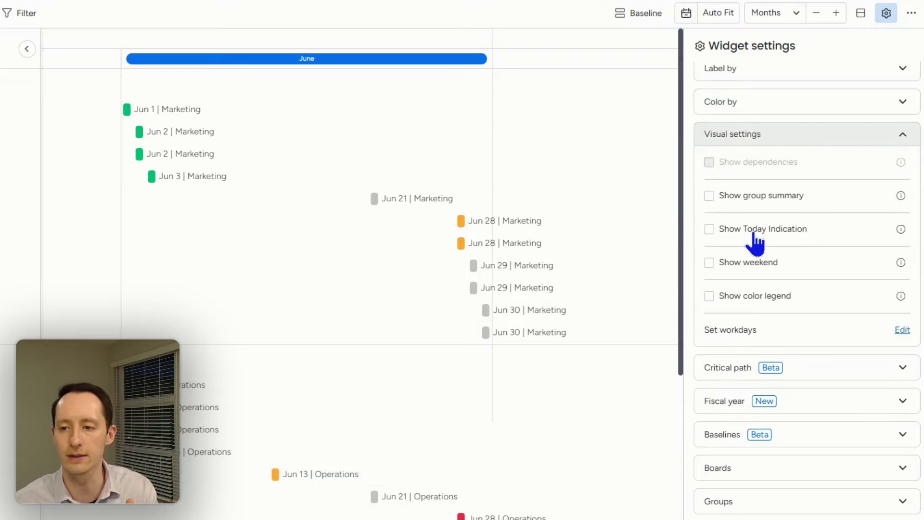
click(716, 195)
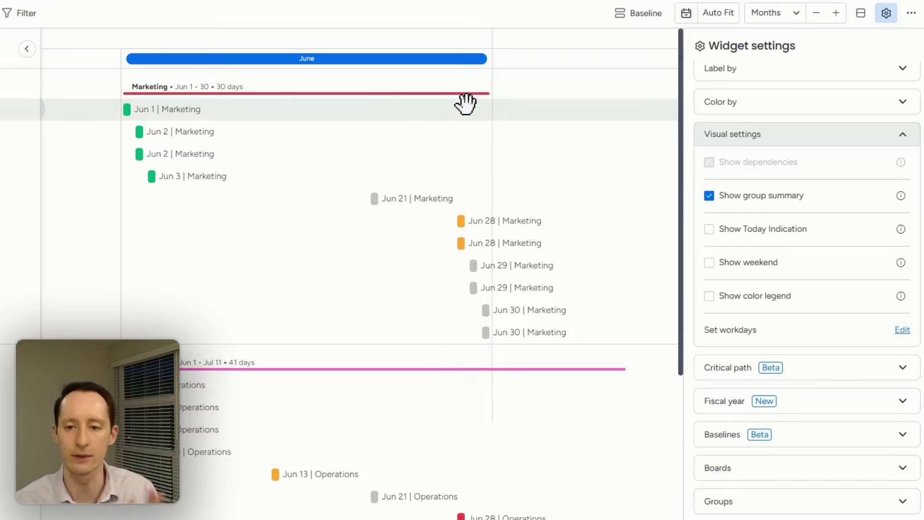
click(710, 230)
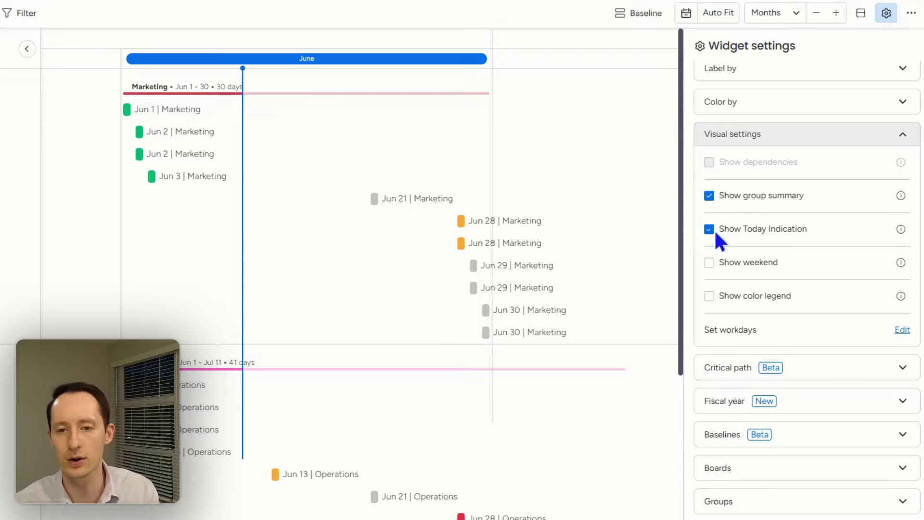
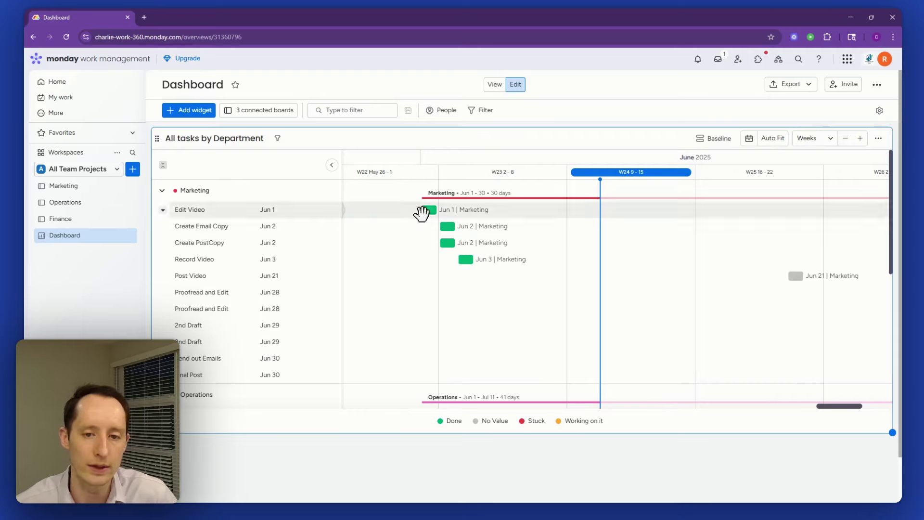
View the details of the Record Video task from its Gantt bar, then close them.
click(469, 260)
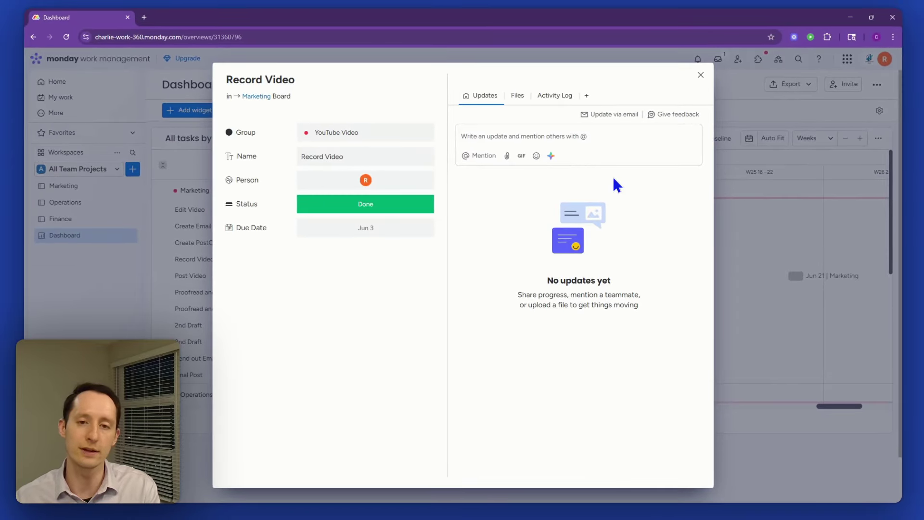
click(701, 76)
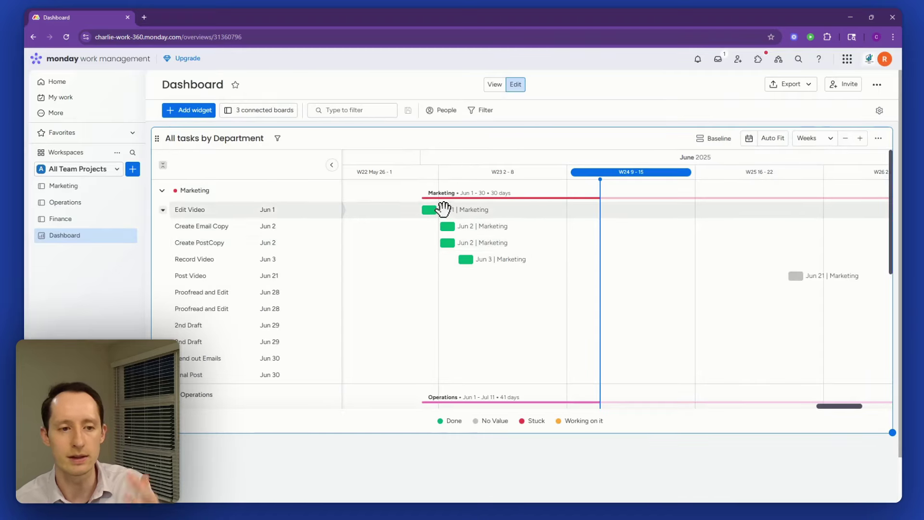
click(465, 260)
click(698, 75)
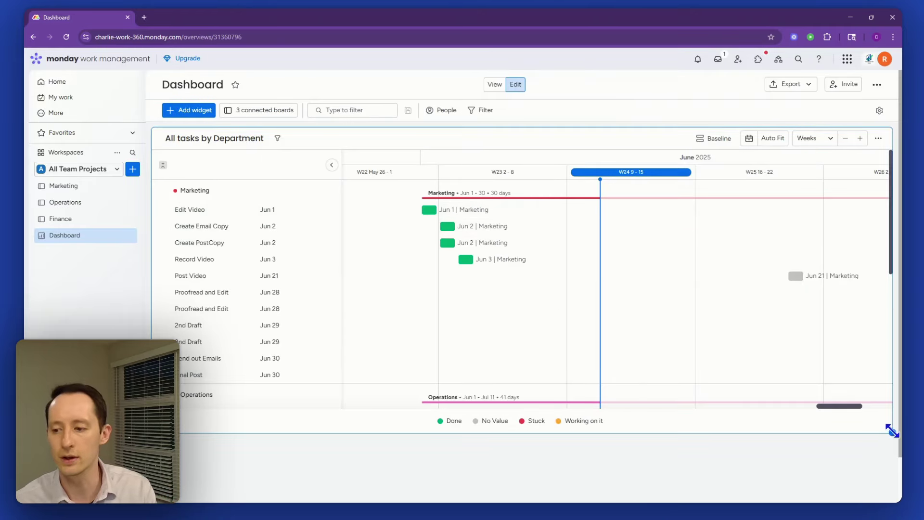
Enlarge the Gantt widget's height, look through its tasks, and shrink it back to its previous size.
drag(892, 431, 893, 494)
scroll(750, 371, down, 5)
scroll(750, 371, up, 5)
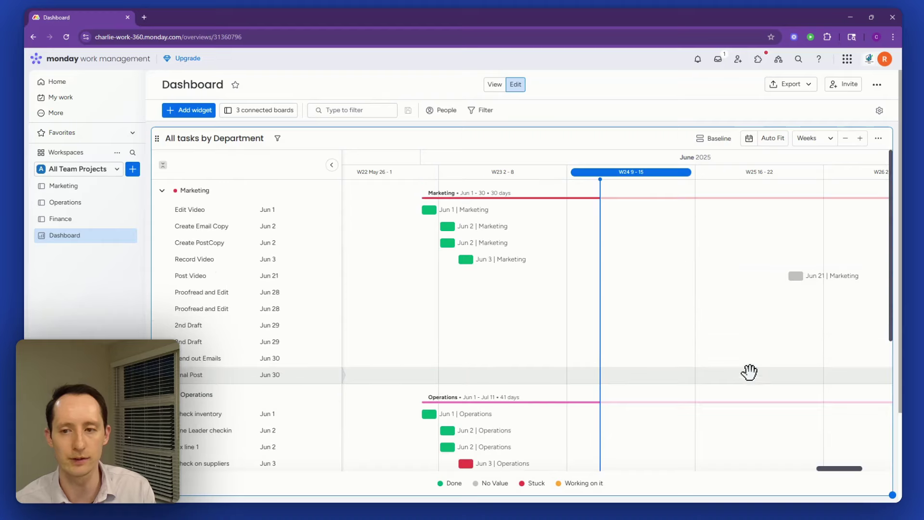
drag(890, 493, 893, 433)
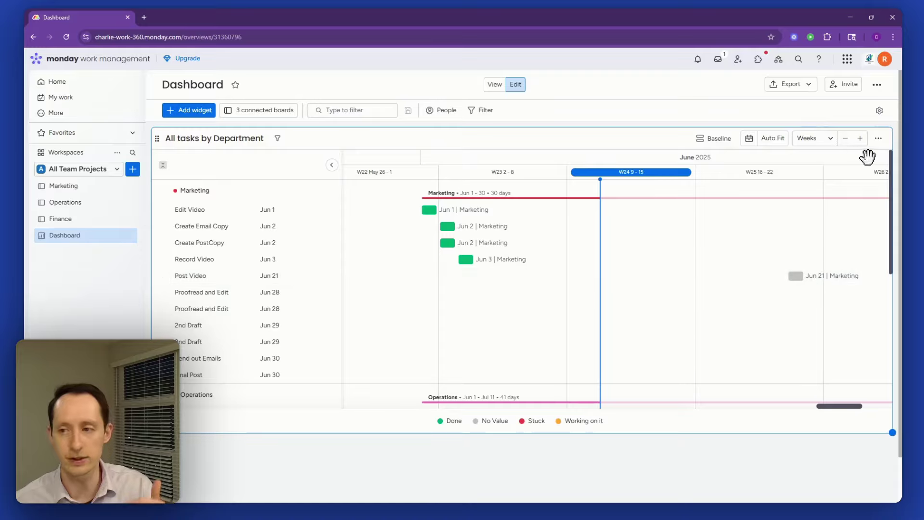
Duplicate the All tasks by Department Gantt widget and clear the Board grouping of Marketing, Operations and Finance in the copy's settings.
click(877, 141)
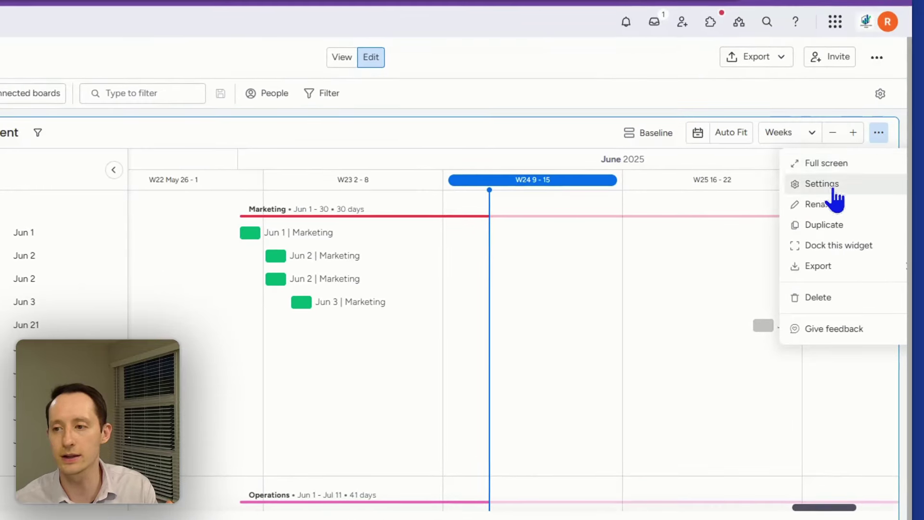
click(832, 227)
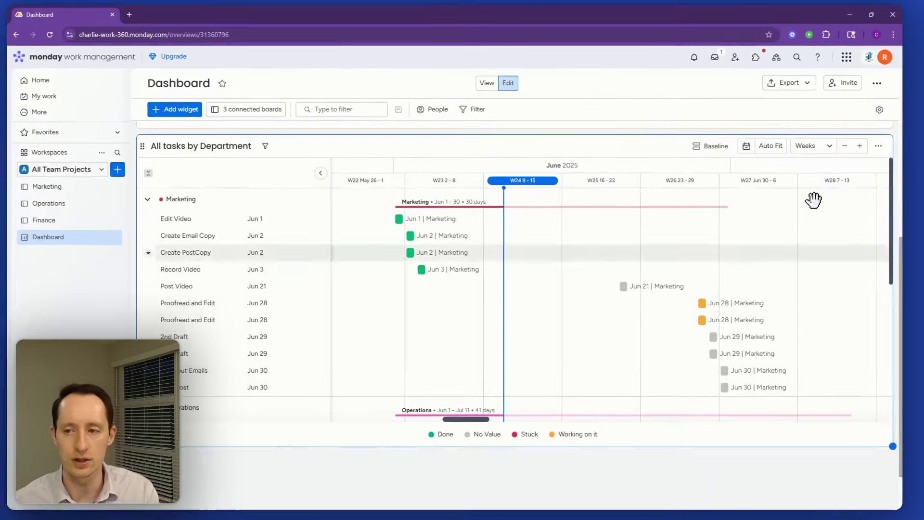
click(878, 147)
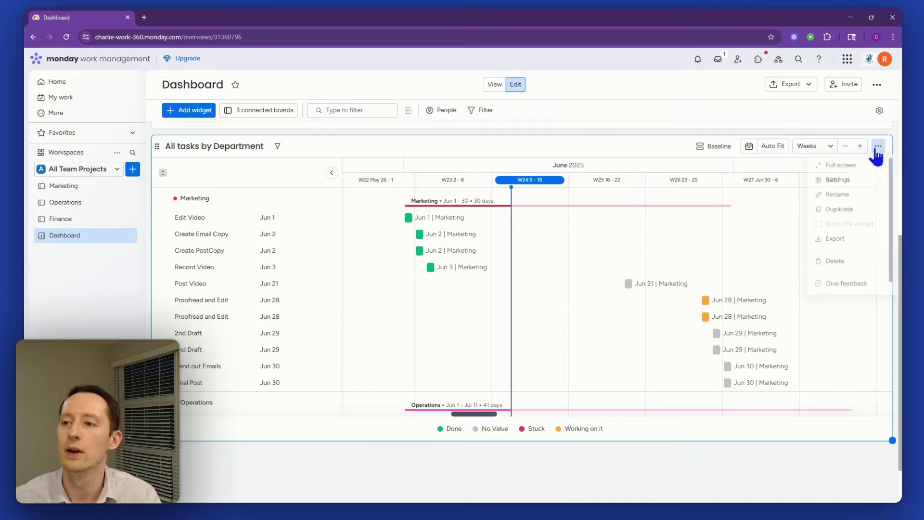
click(863, 182)
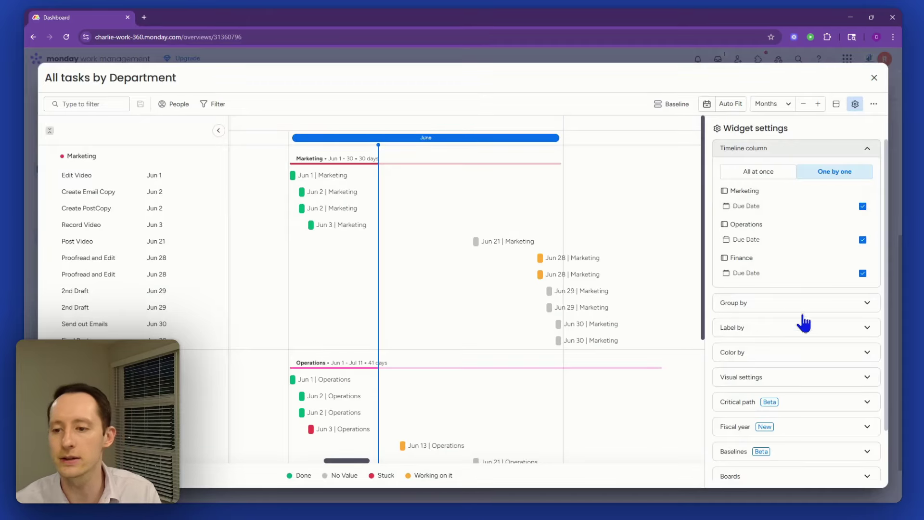
click(801, 304)
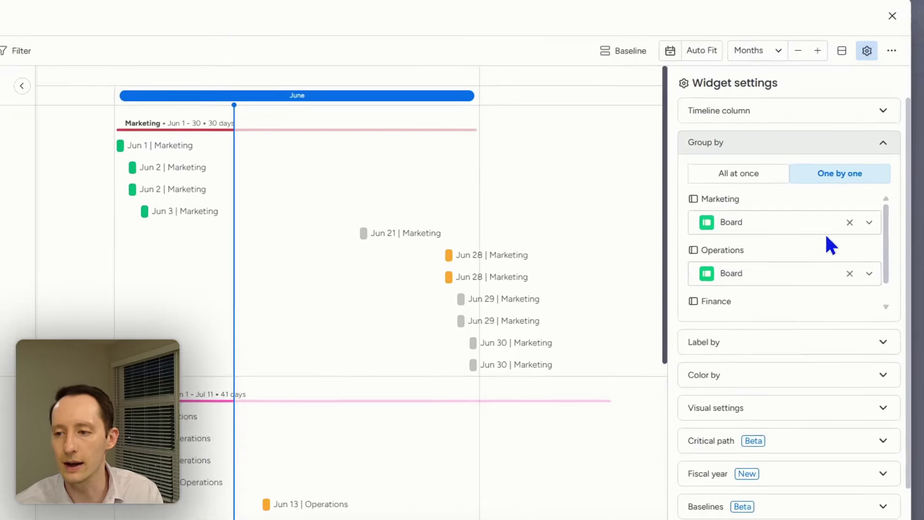
click(851, 221)
click(850, 274)
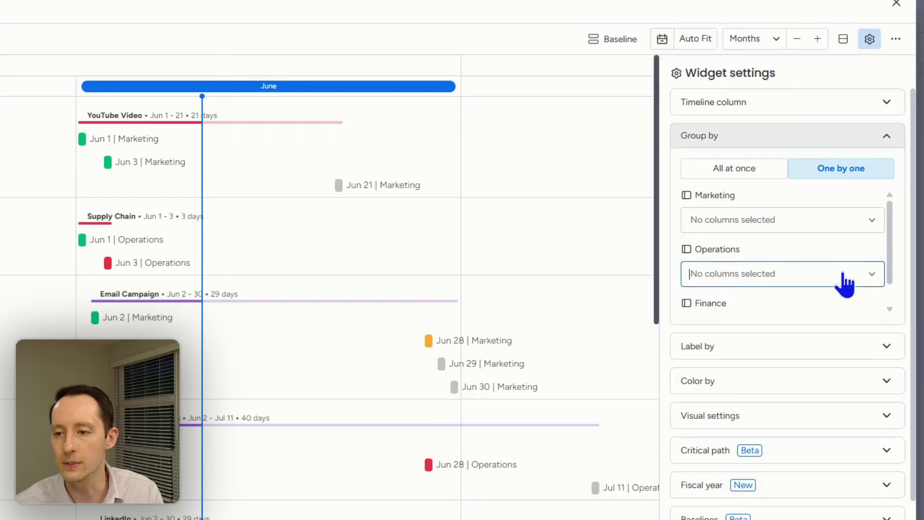
scroll(846, 283, down, 1)
click(846, 295)
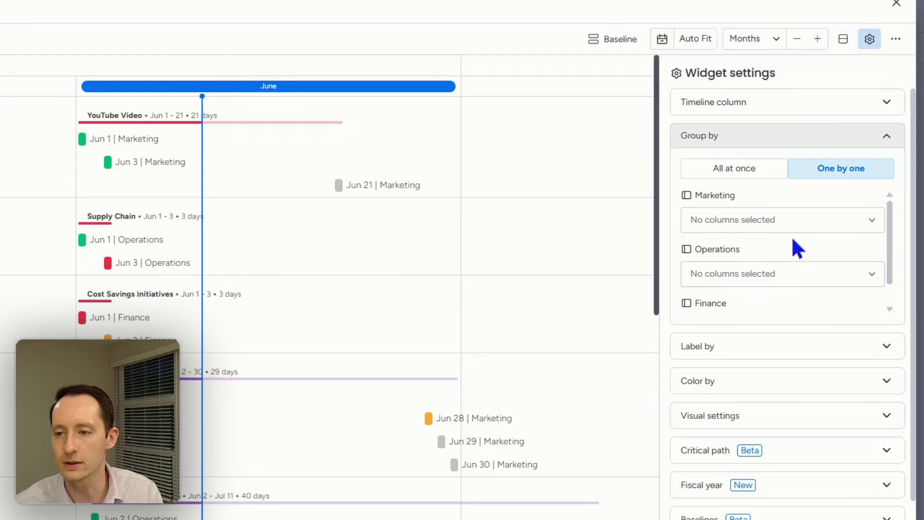
Group the copied Gantt widget's Marketing, Operations and Finance tasks by Person and rename the widget All tasks by Person.
click(790, 223)
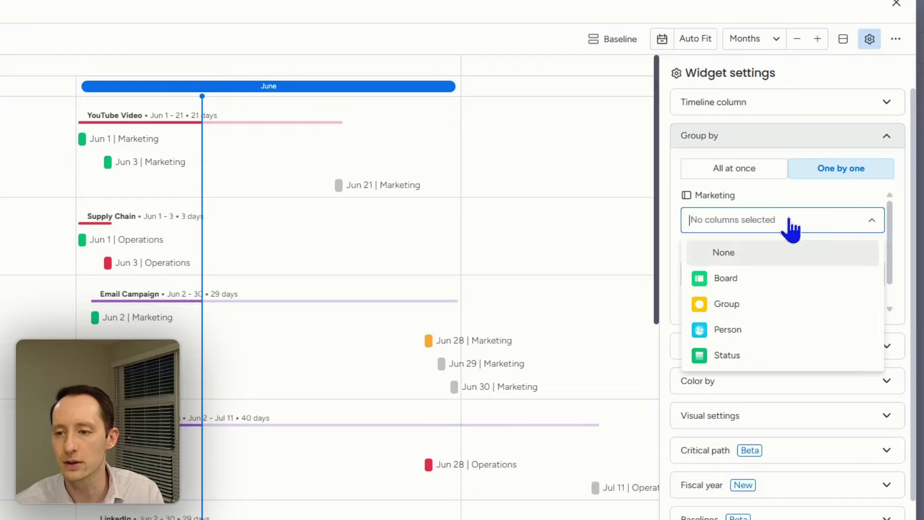
click(746, 330)
click(750, 316)
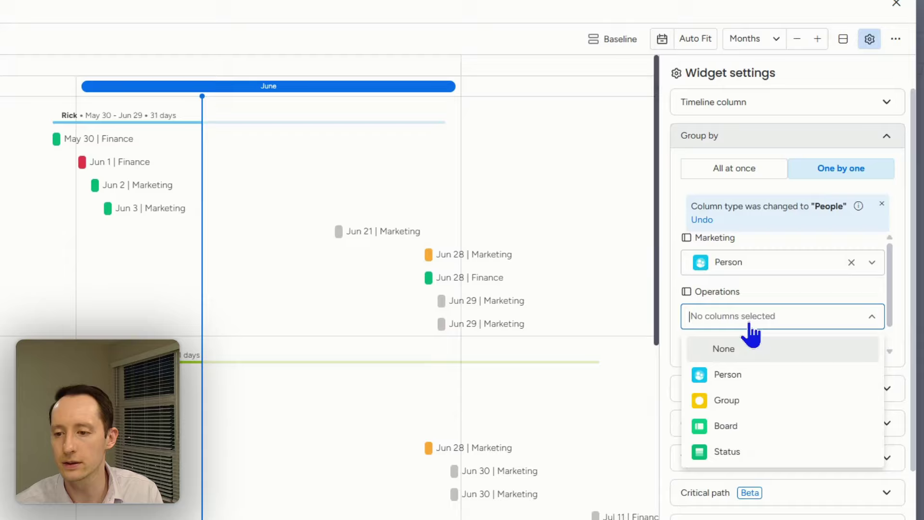
click(755, 381)
scroll(751, 313, down, 1)
scroll(756, 313, down, 1)
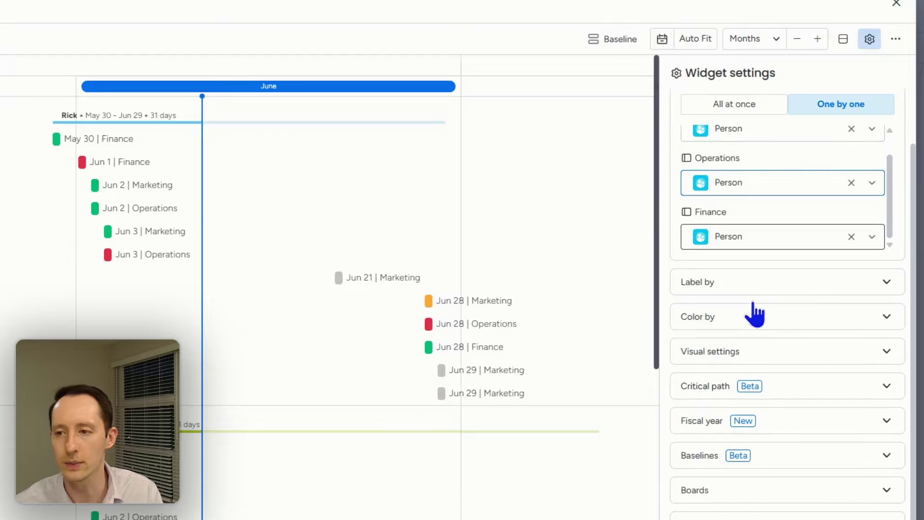
click(870, 39)
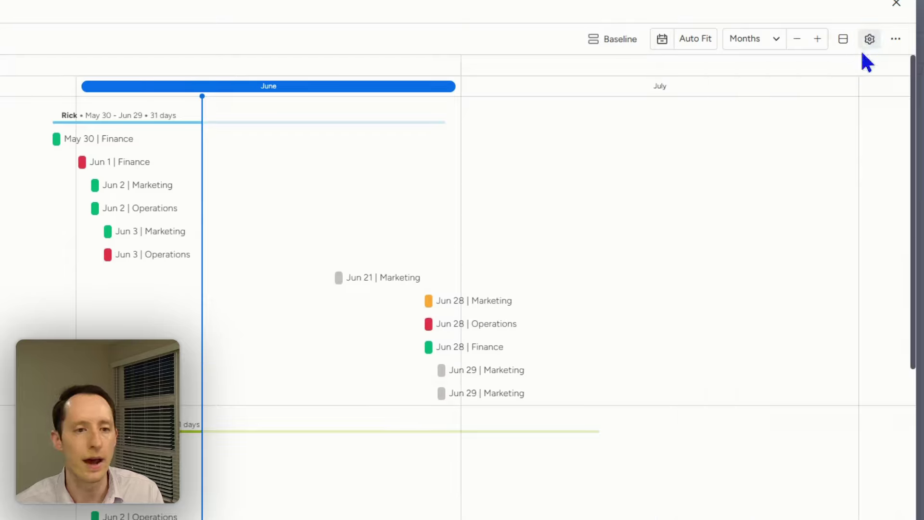
click(895, 5)
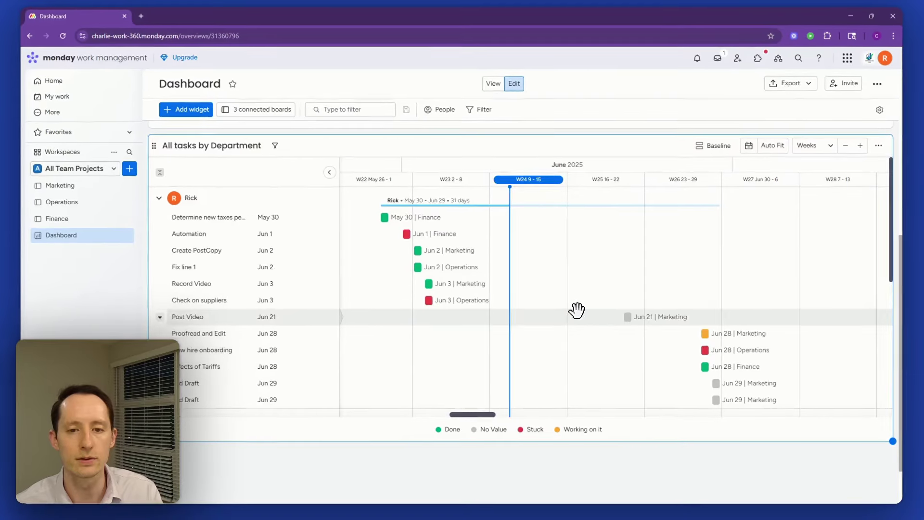
click(209, 146)
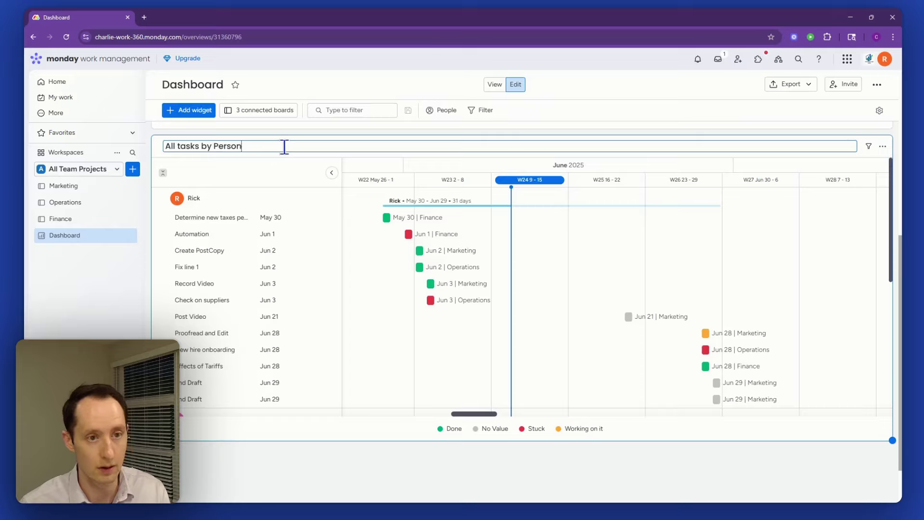
click(409, 471)
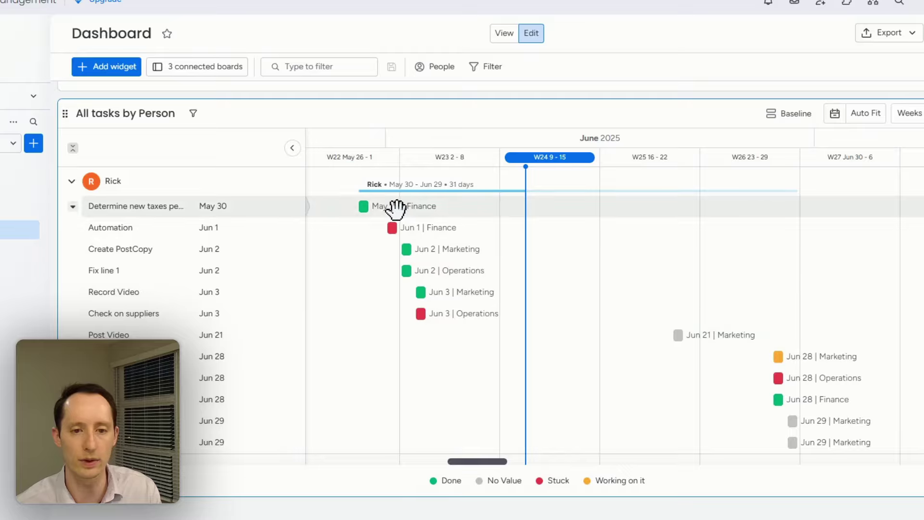
View the details of the Automation task from its Gantt bar, then close them.
click(393, 227)
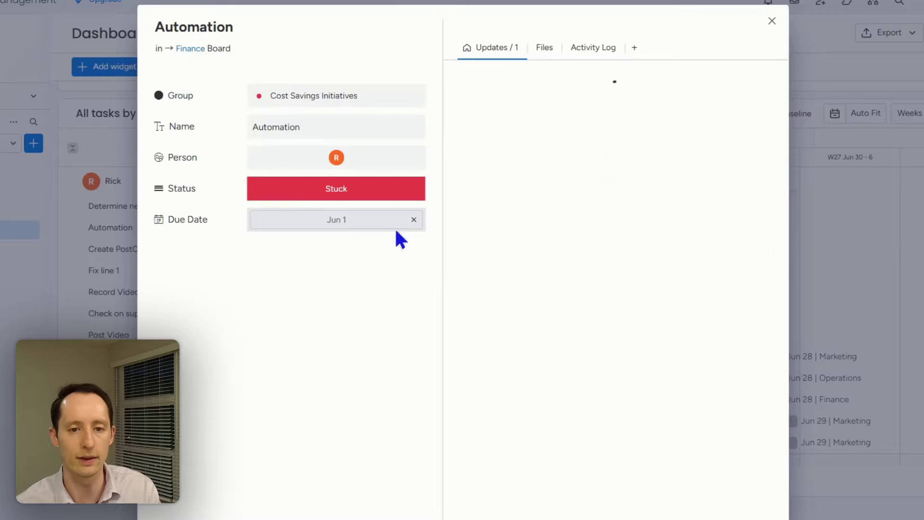
click(772, 22)
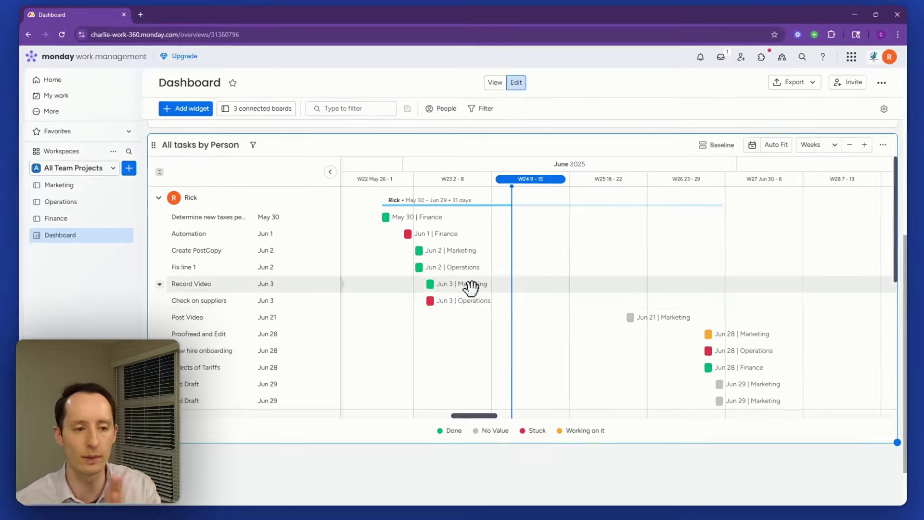
Look through the tasks grouped by person, collapse all person groups, and expand the first person's group again.
scroll(479, 306, down, 3)
scroll(479, 297, down, 1)
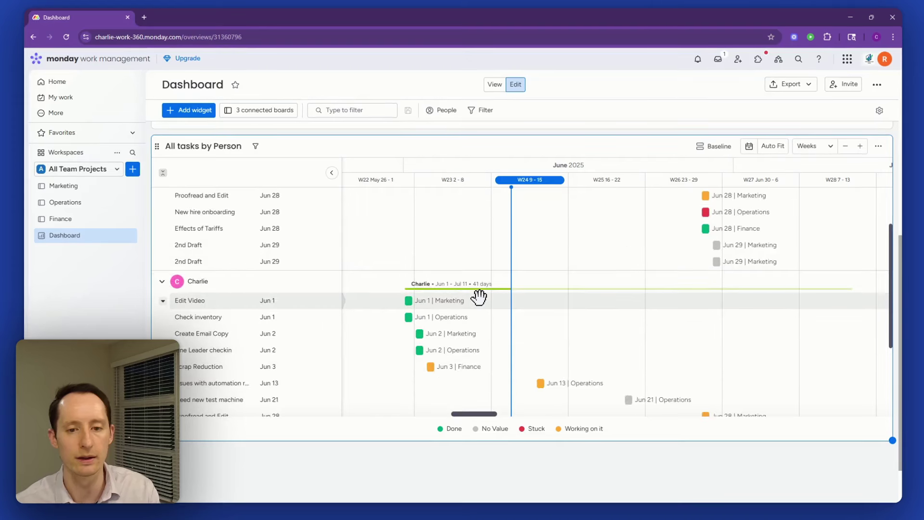
scroll(211, 197, up, 3)
click(163, 173)
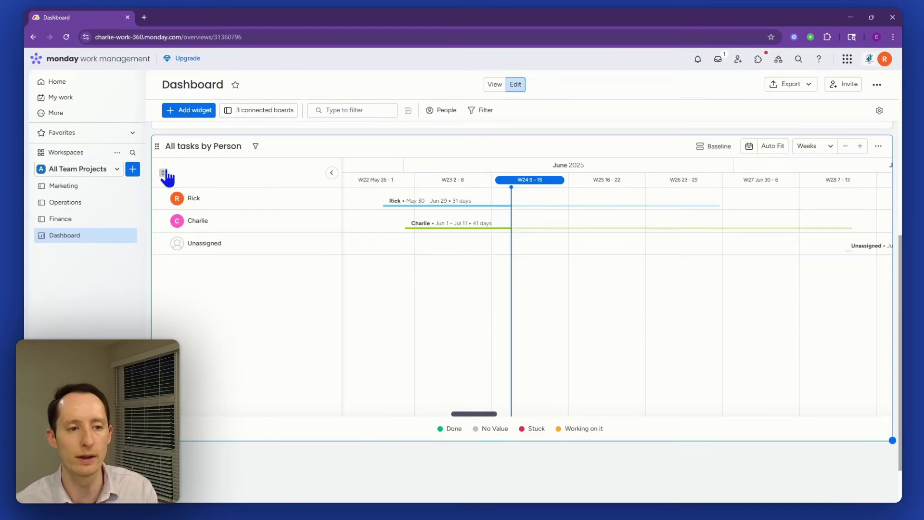
click(162, 199)
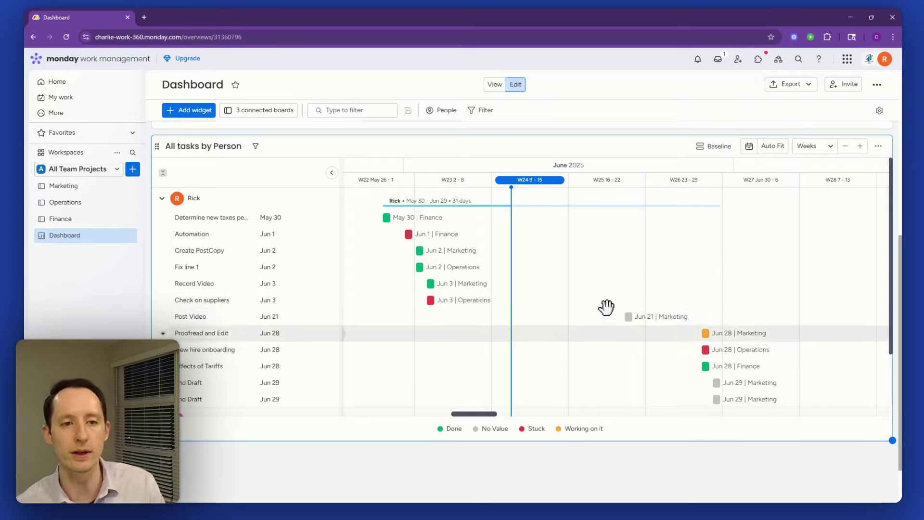
Filter the All tasks by Department widget to the first person with the quick people filter and return to the dashboard.
drag(900, 332, 900, 138)
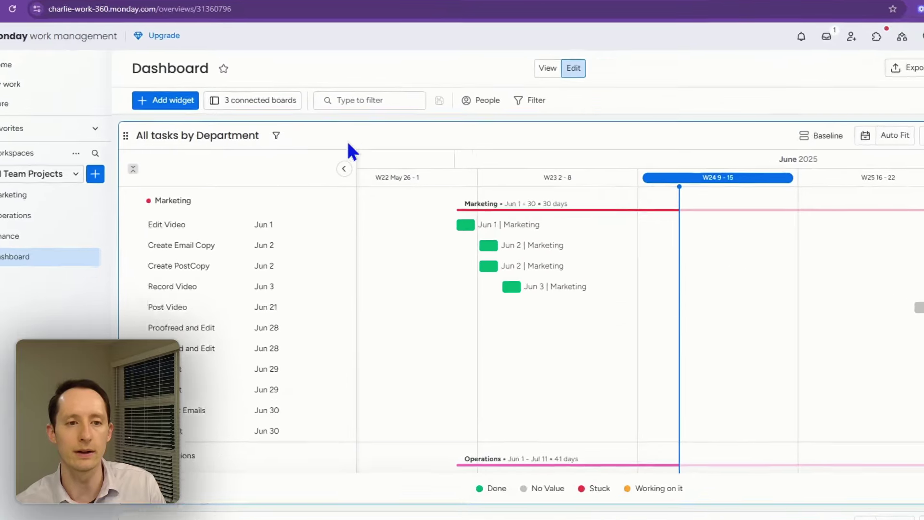
click(276, 135)
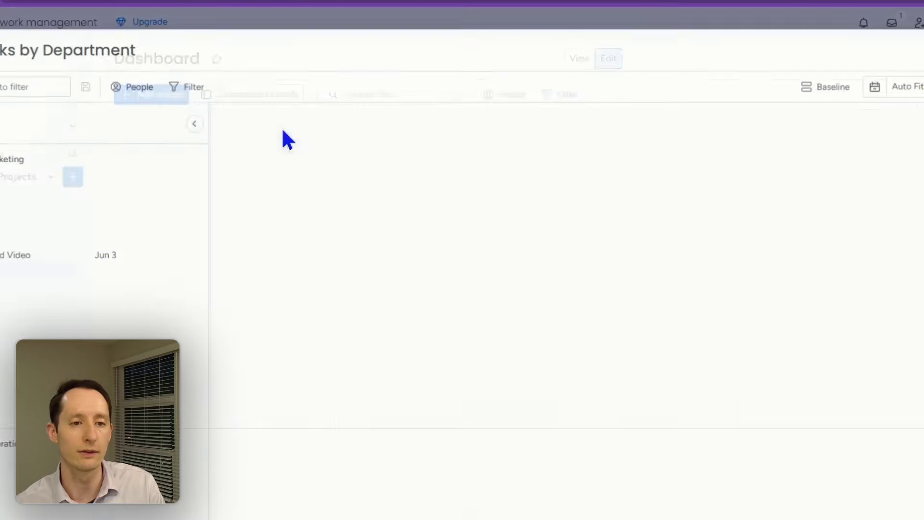
click(131, 86)
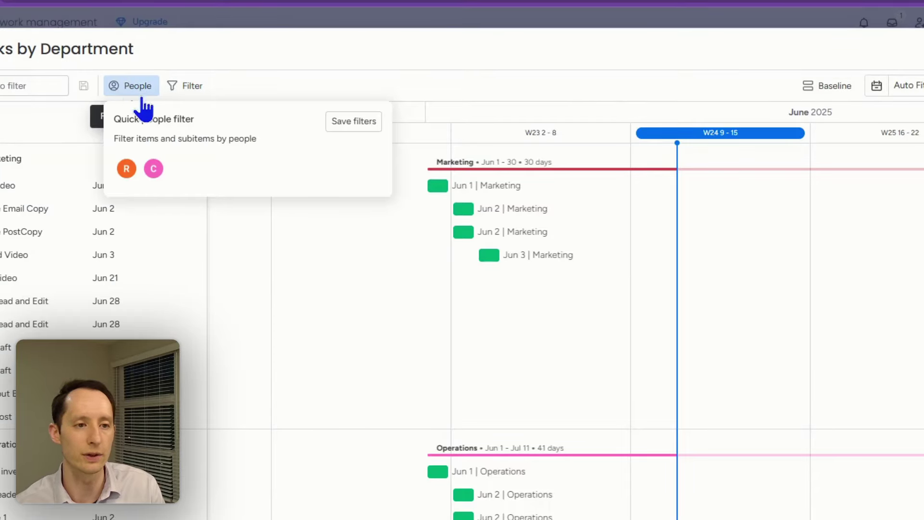
click(127, 173)
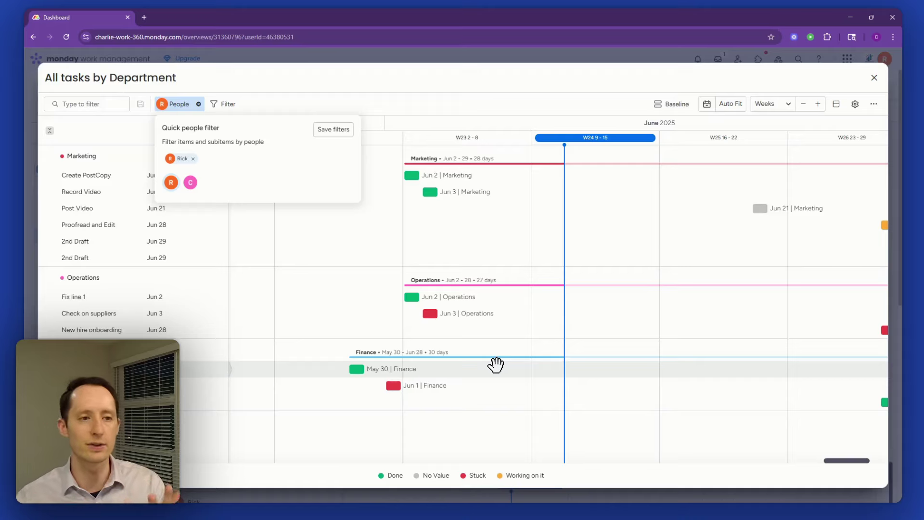
click(874, 79)
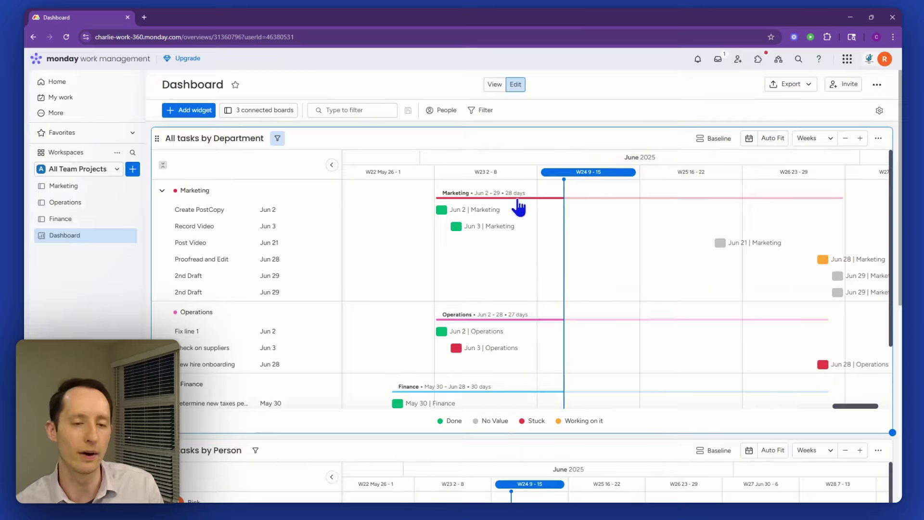
Filter the whole dashboard across all boards to tasks whose Status color is Done.
click(488, 111)
click(443, 161)
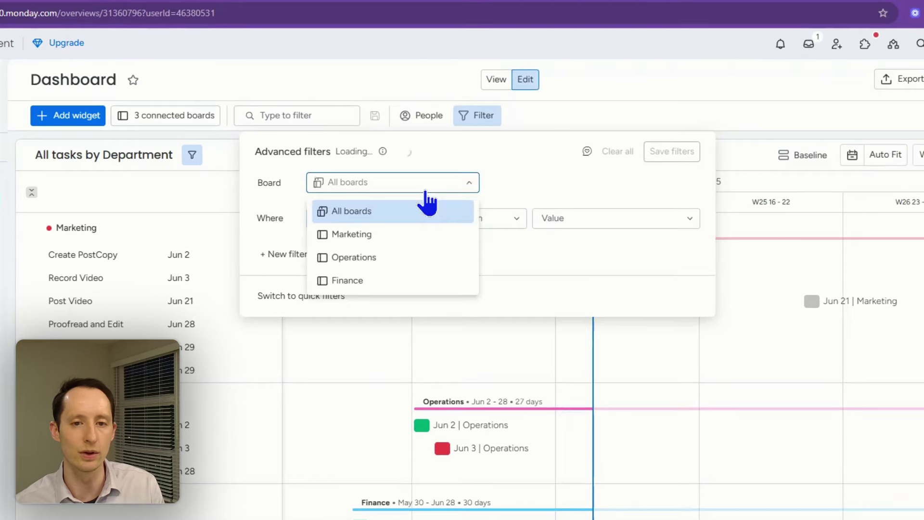
click(419, 218)
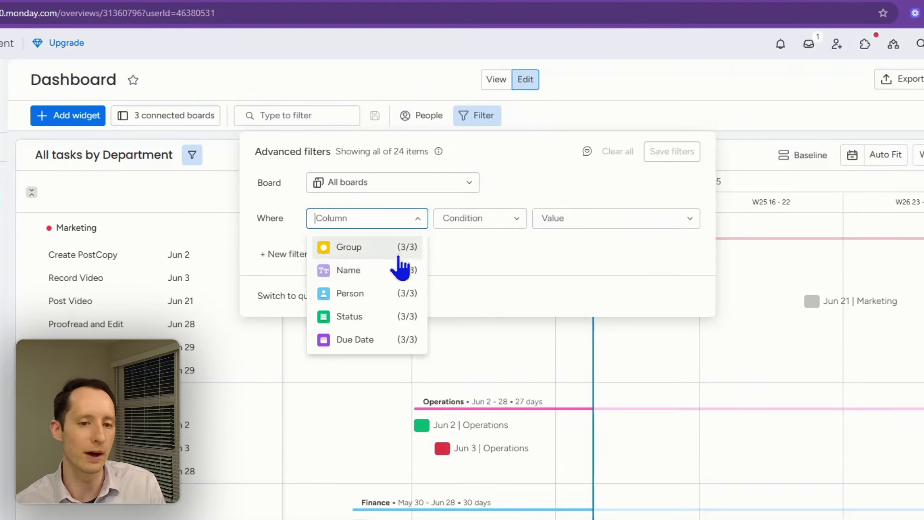
click(368, 318)
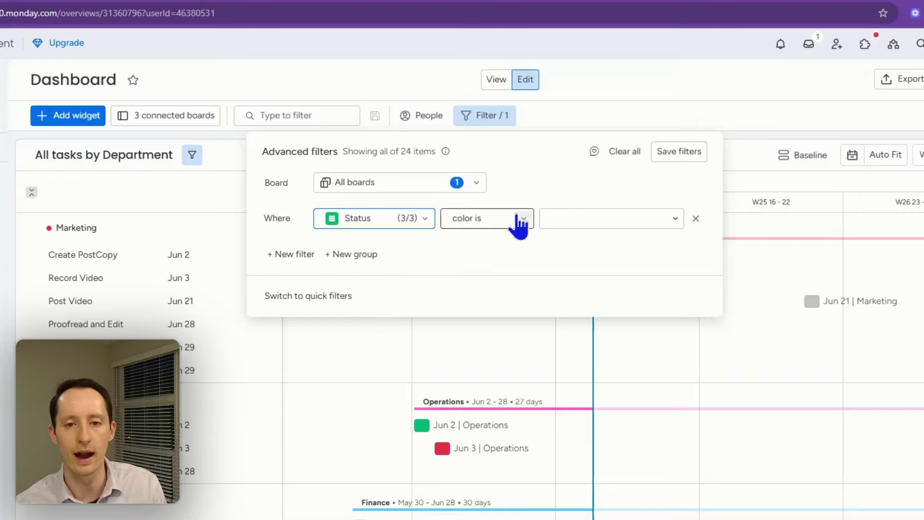
click(585, 226)
click(581, 265)
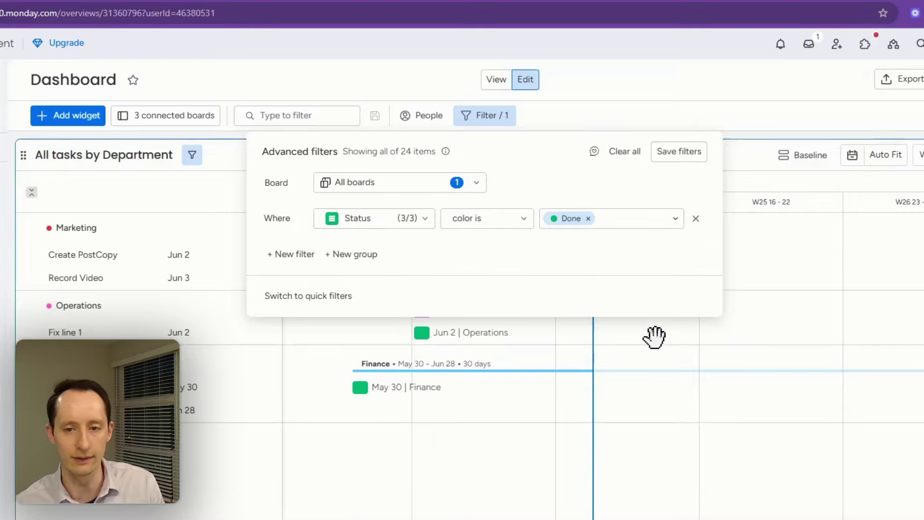
Replace Done with Stuck as the value of the dashboard's Status filter and close the filter settings.
click(589, 218)
click(591, 227)
click(578, 285)
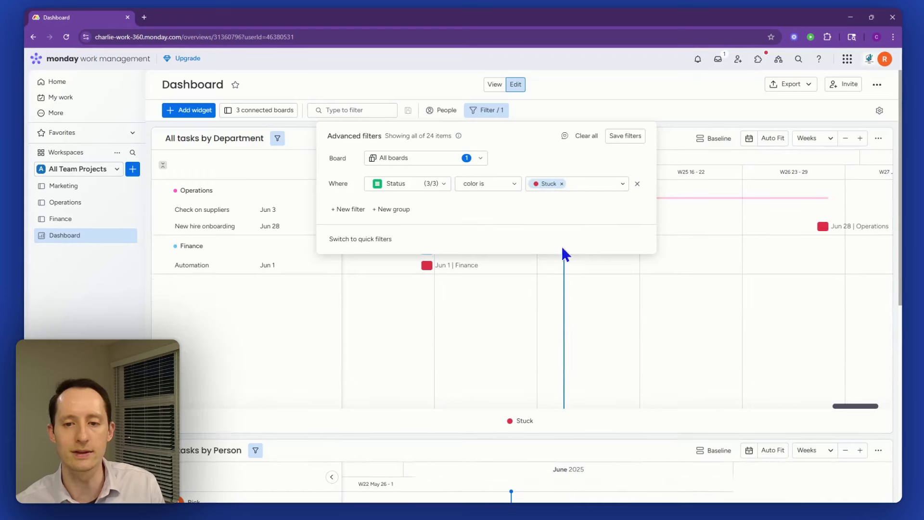
click(680, 148)
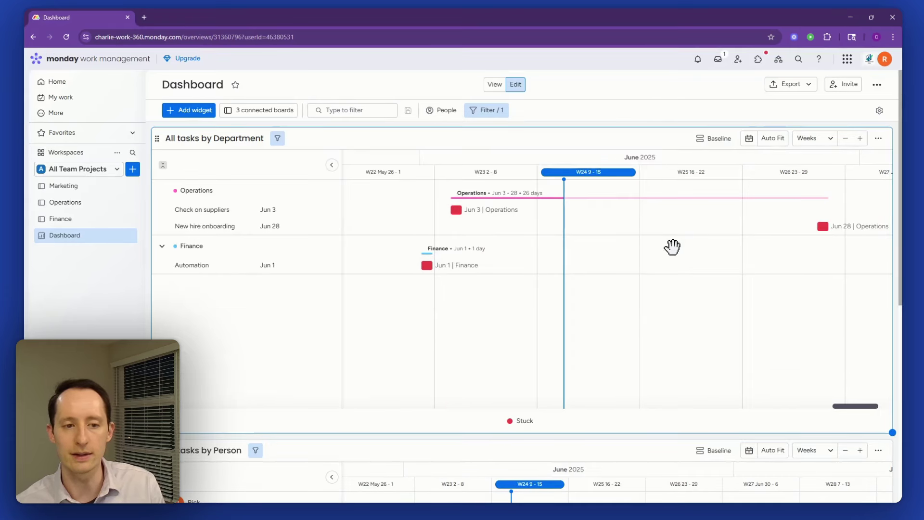
Remove the Status condition from the dashboard's advanced filter.
click(497, 116)
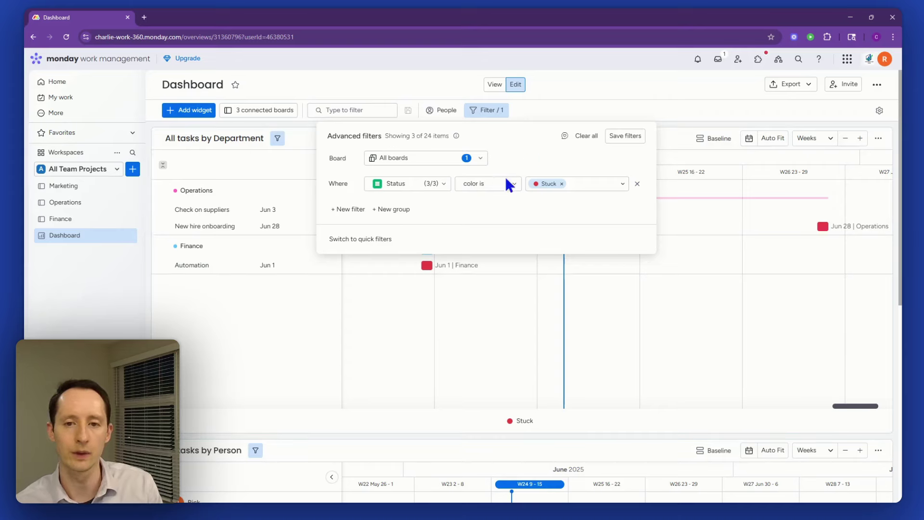
click(638, 183)
click(666, 106)
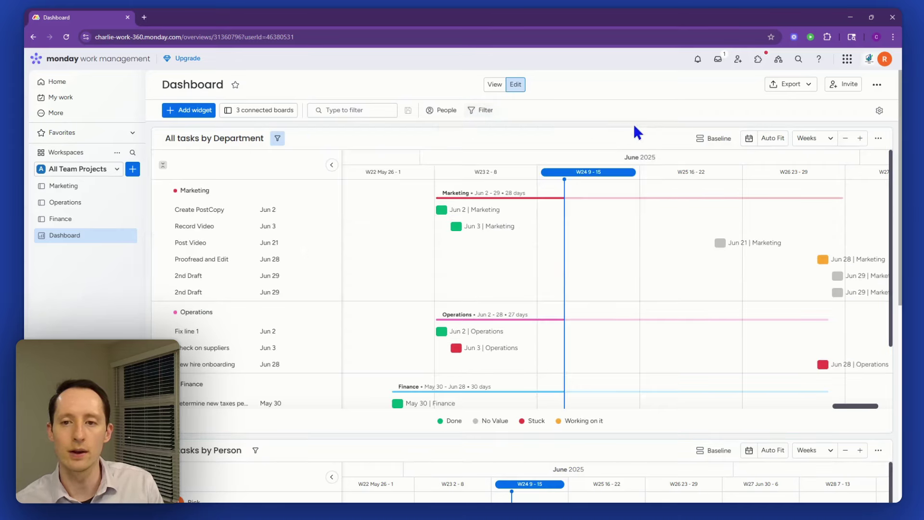
scroll(860, 255, down, 5)
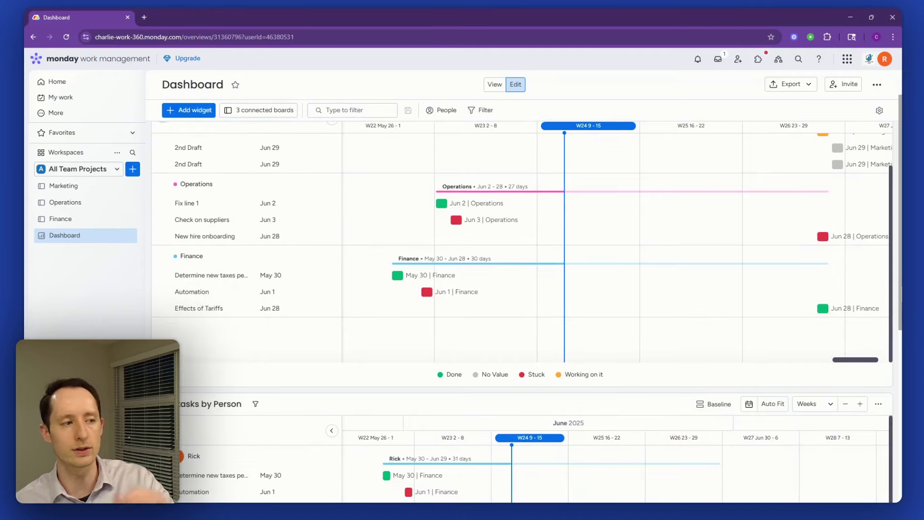
scroll(860, 255, down, 8)
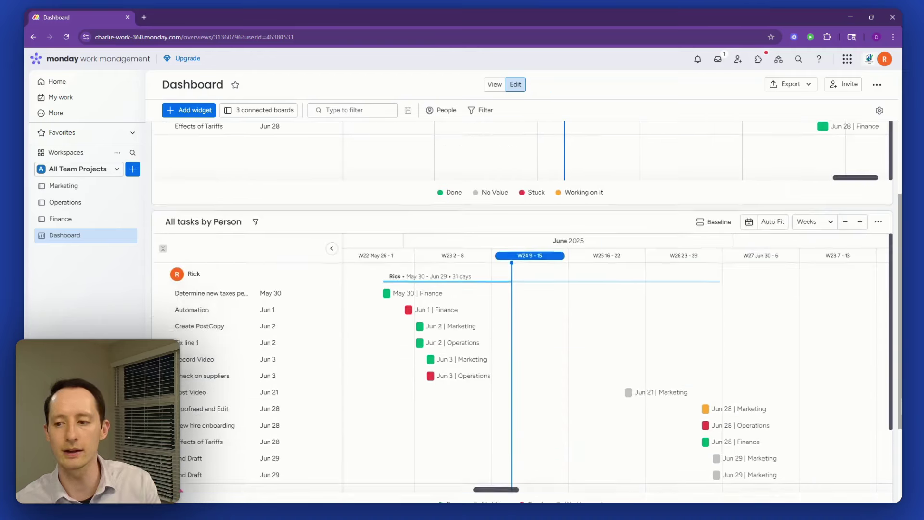
scroll(866, 241, up, 1)
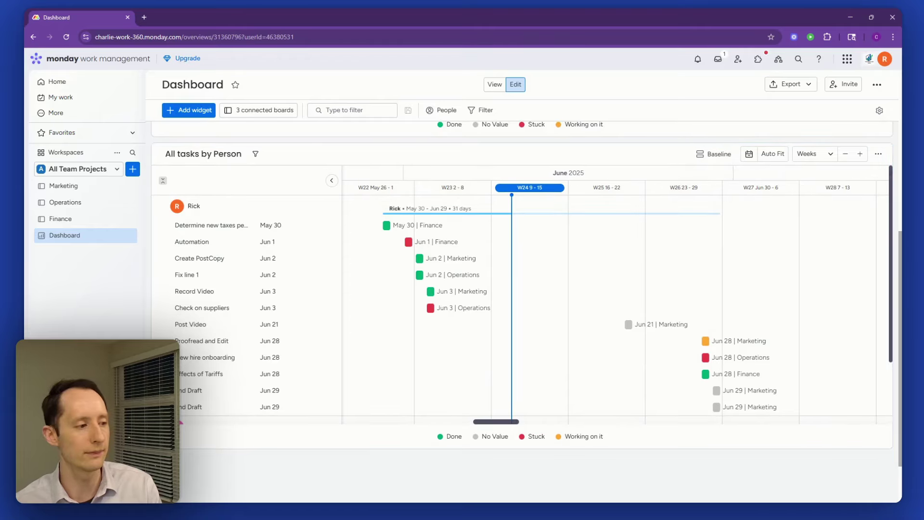
Rename the lower copy of the All tasks by Person widget to "All Marketing Tasks by Project".
click(181, 153)
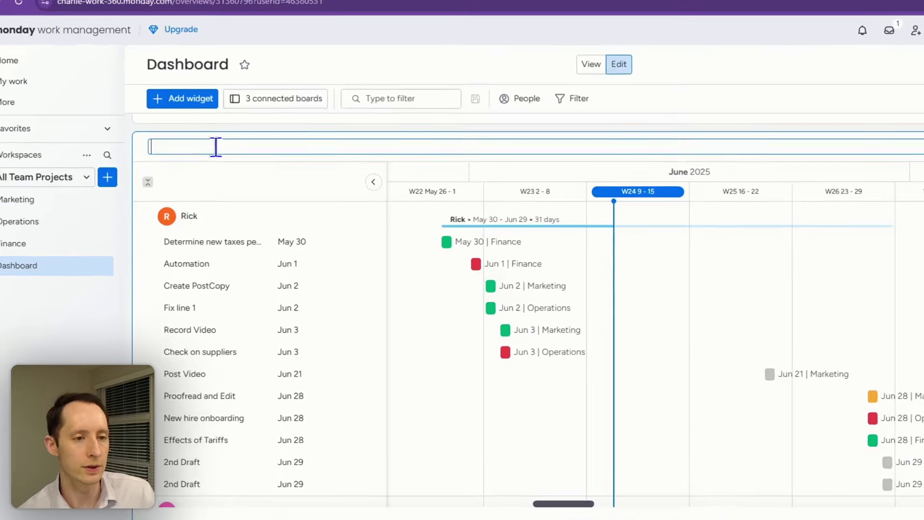
text(All Marketin)
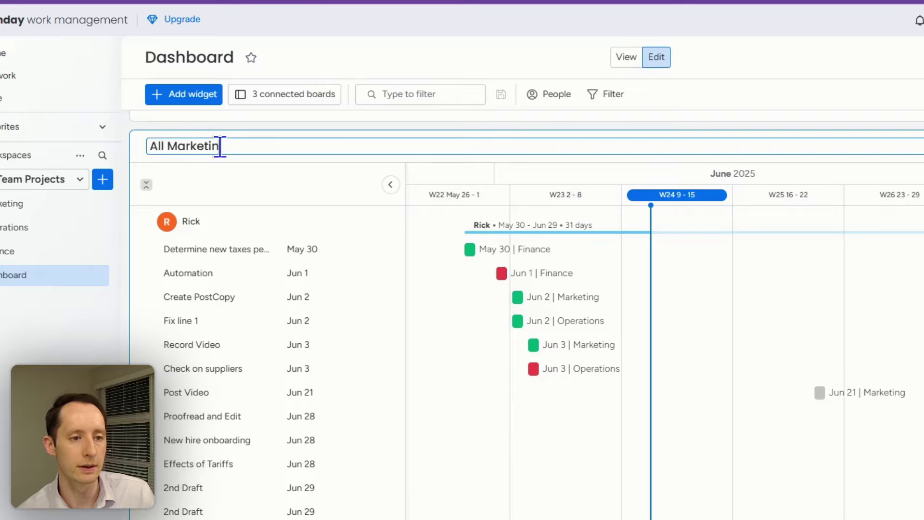
text(g)
text( Tasks )
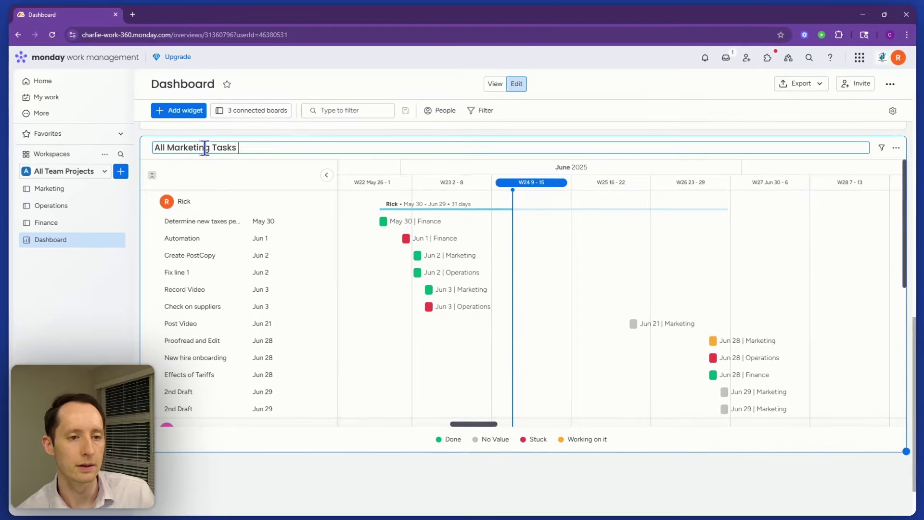
text(by Project)
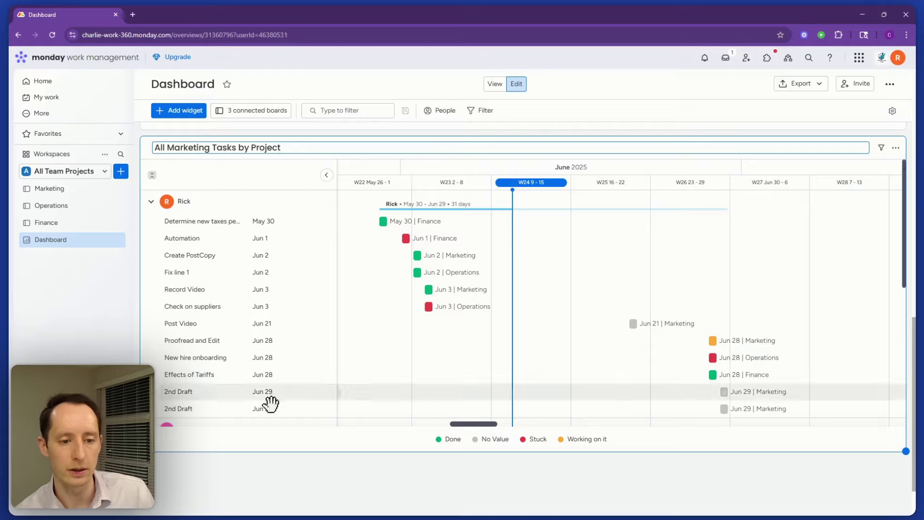
click(295, 458)
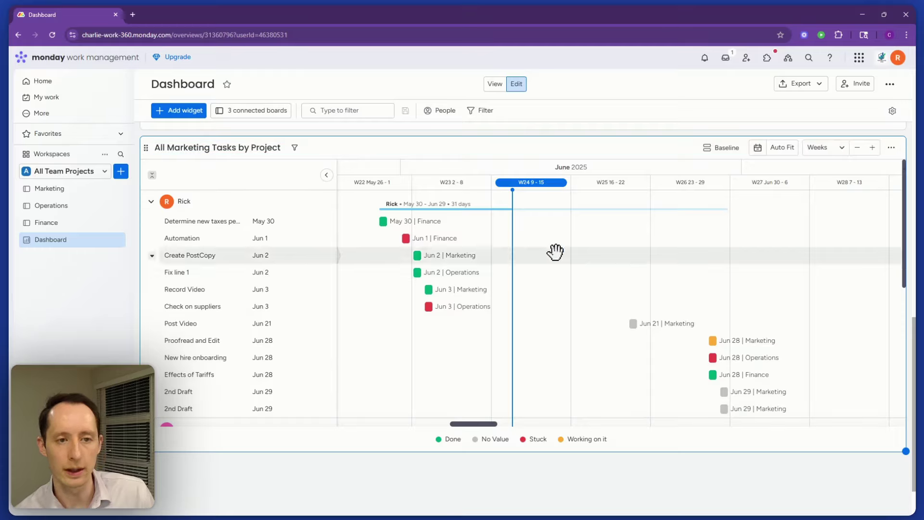
In the All Marketing Tasks by Project widget's settings, exclude the Operations and Finance boards, keeping only Marketing.
click(892, 148)
click(847, 187)
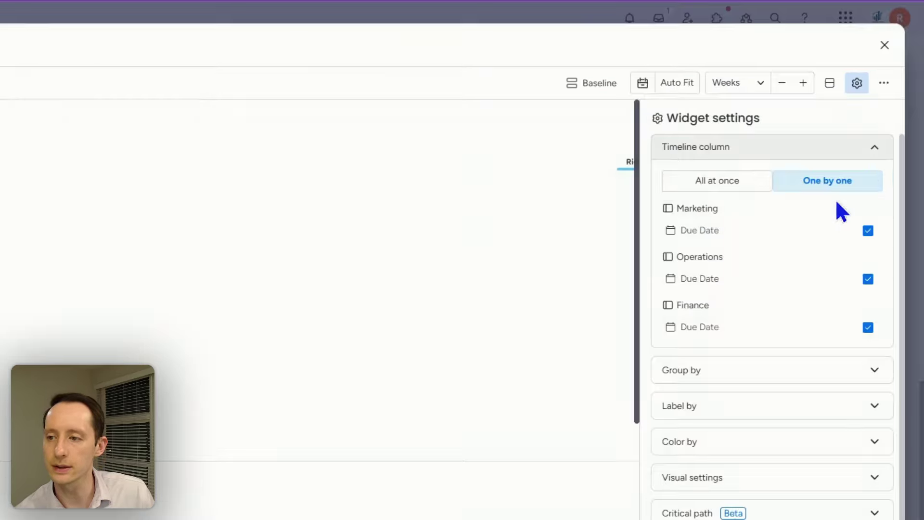
scroll(782, 257, down, 5)
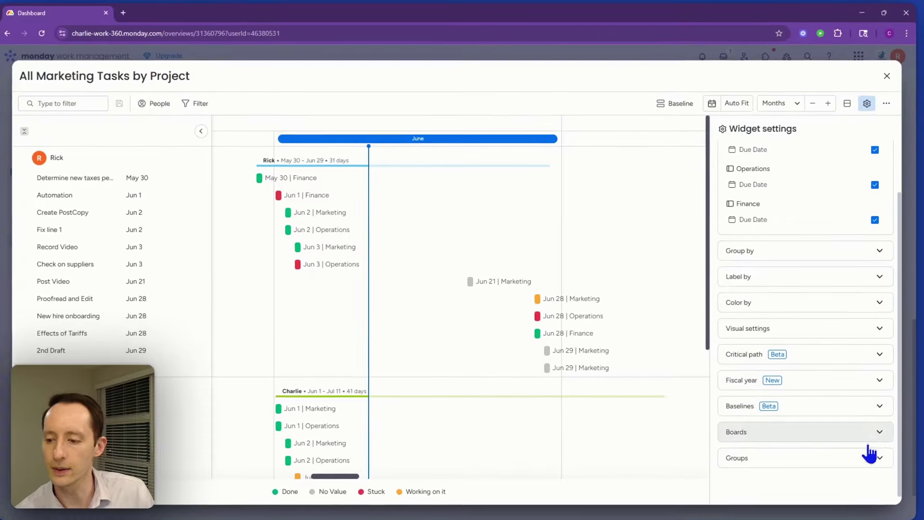
click(859, 501)
scroll(859, 503, down, 2)
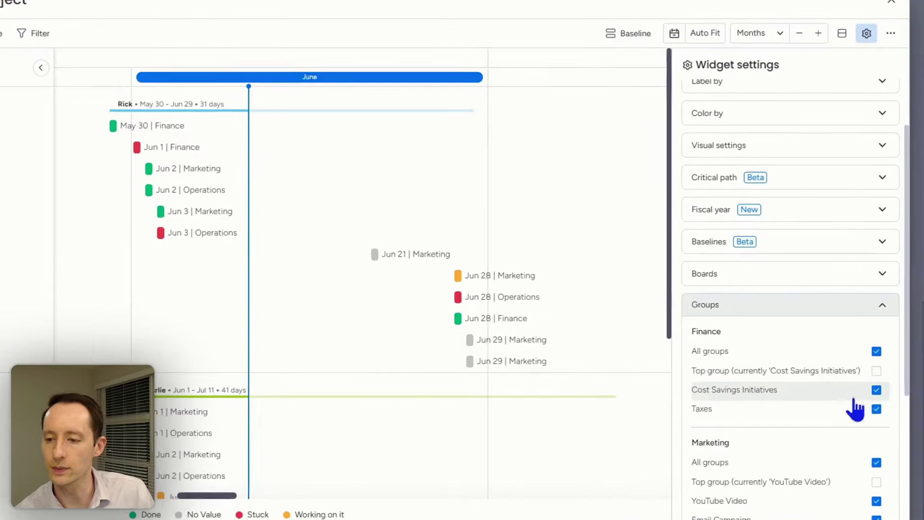
click(817, 275)
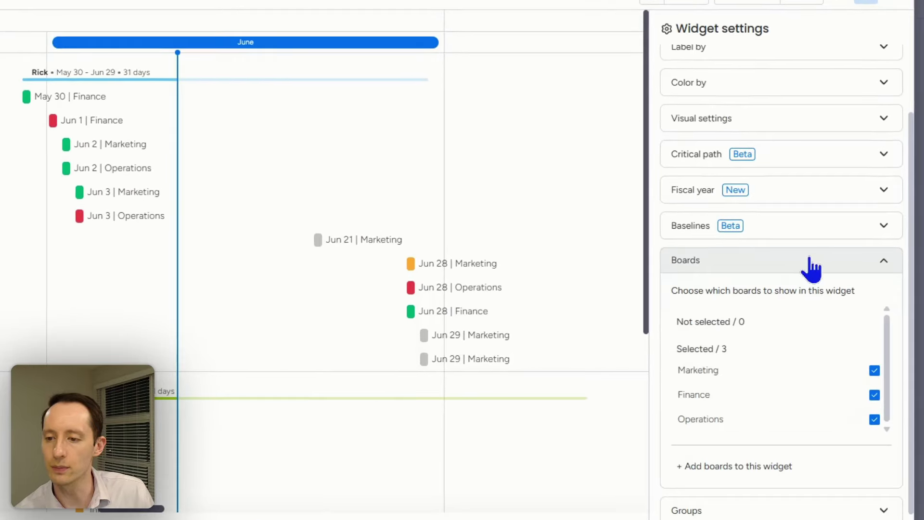
click(875, 419)
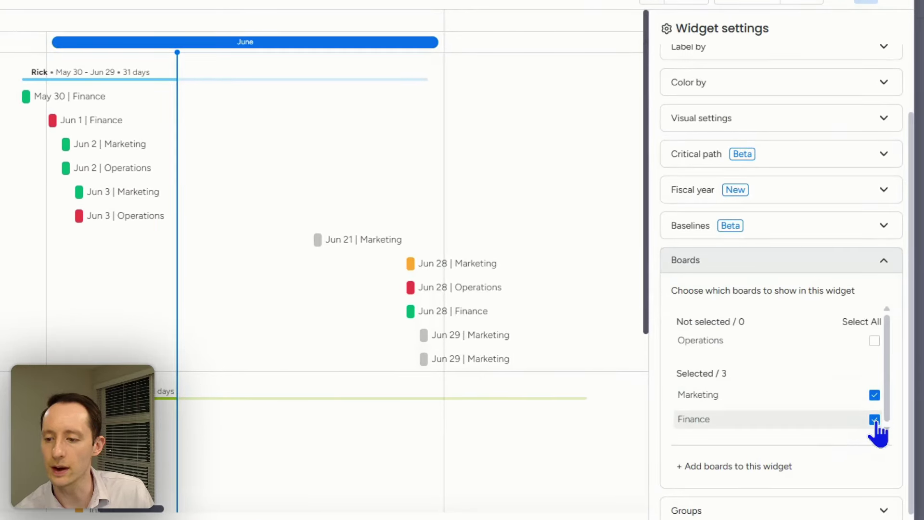
click(875, 420)
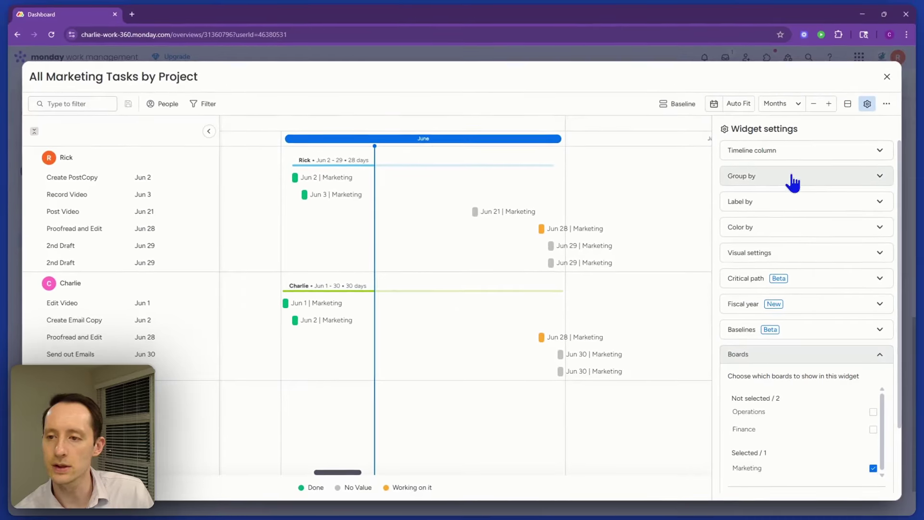
Group the widget's Marketing tasks by board group instead of by Person.
click(793, 178)
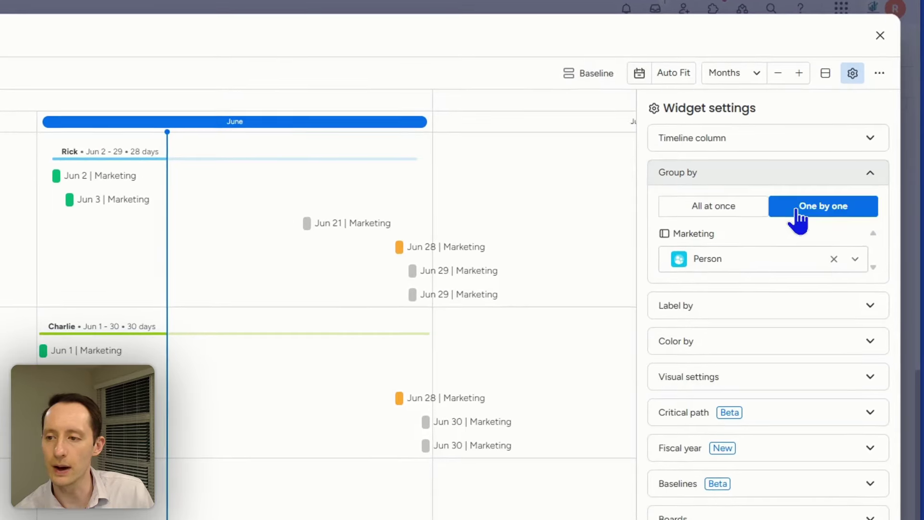
click(750, 260)
click(735, 348)
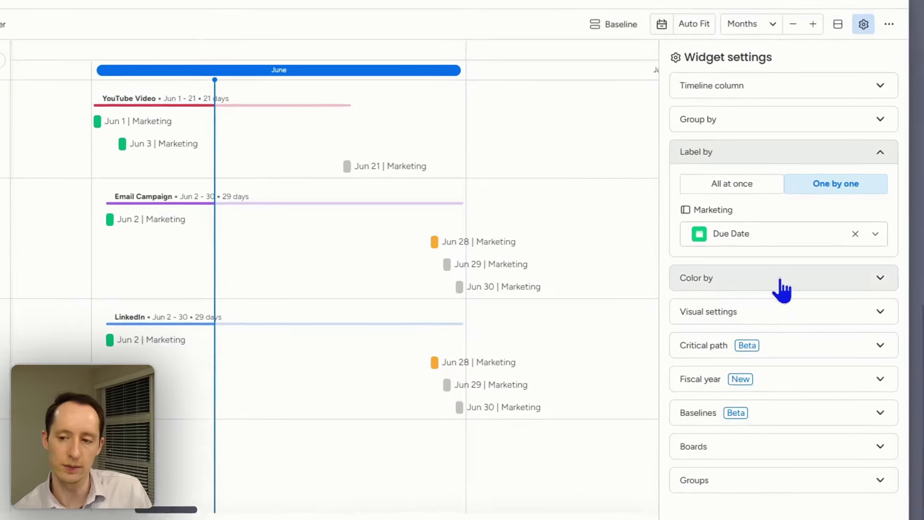
Review the widget's Color by, Label by and Visual settings options and return to the dashboard.
click(758, 275)
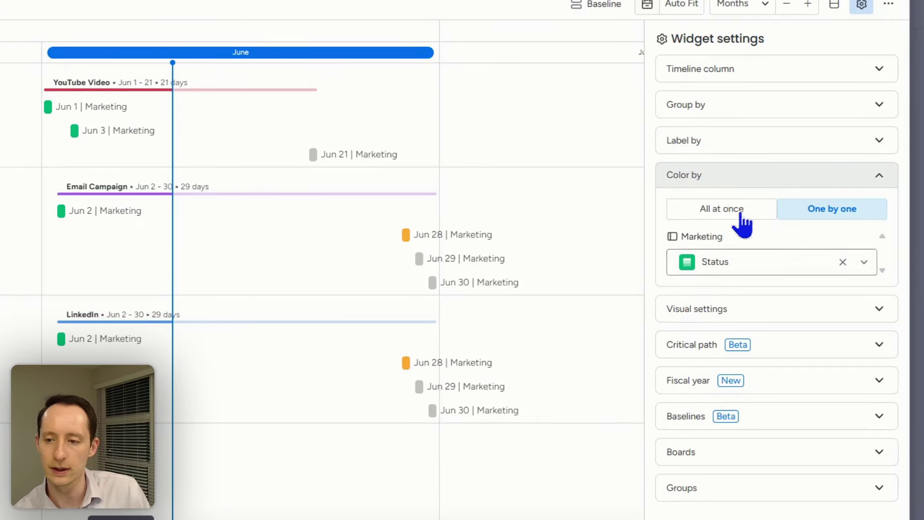
click(737, 142)
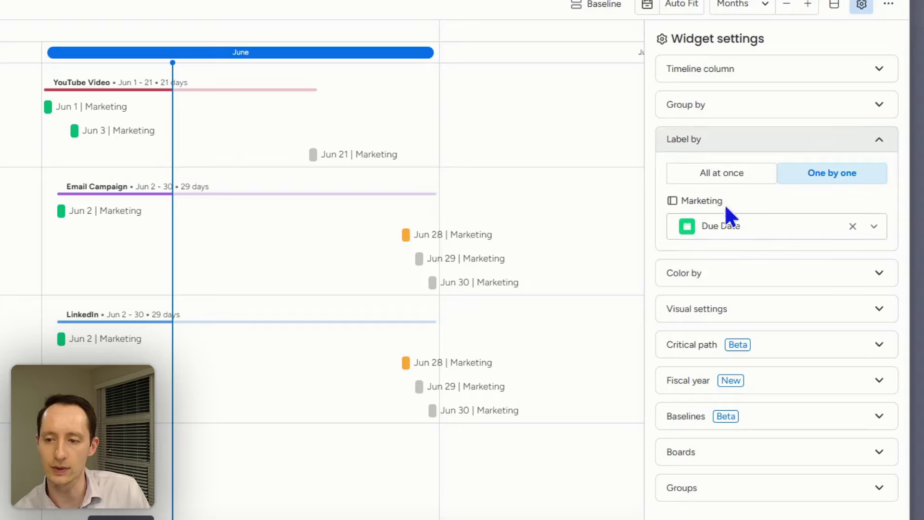
click(742, 313)
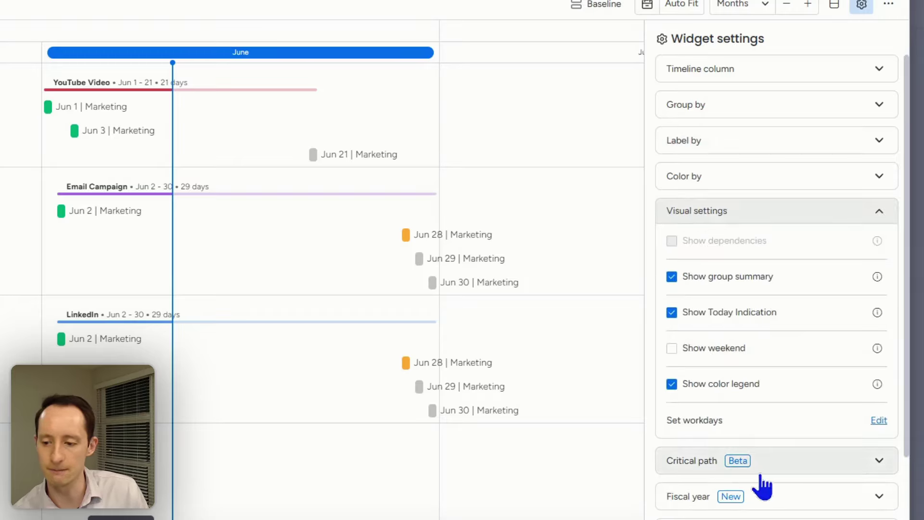
scroll(759, 484, down, 3)
scroll(759, 480, up, 3)
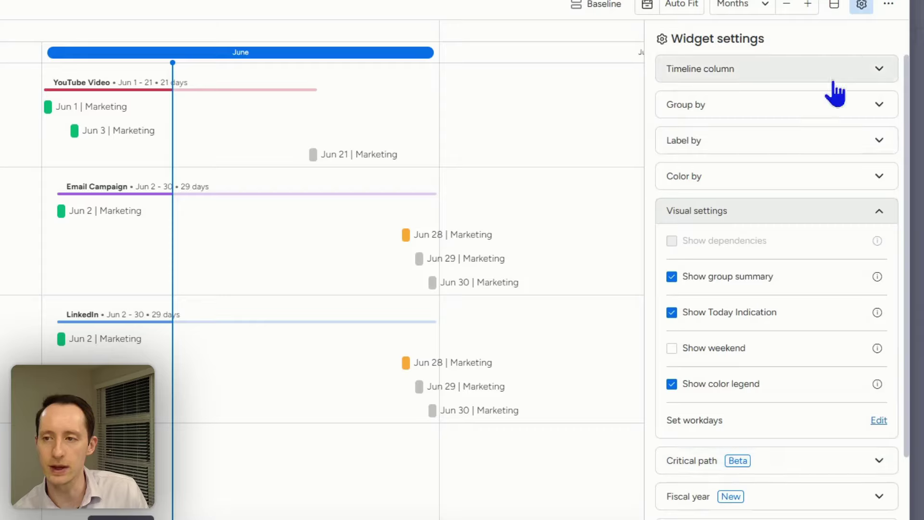
click(885, 43)
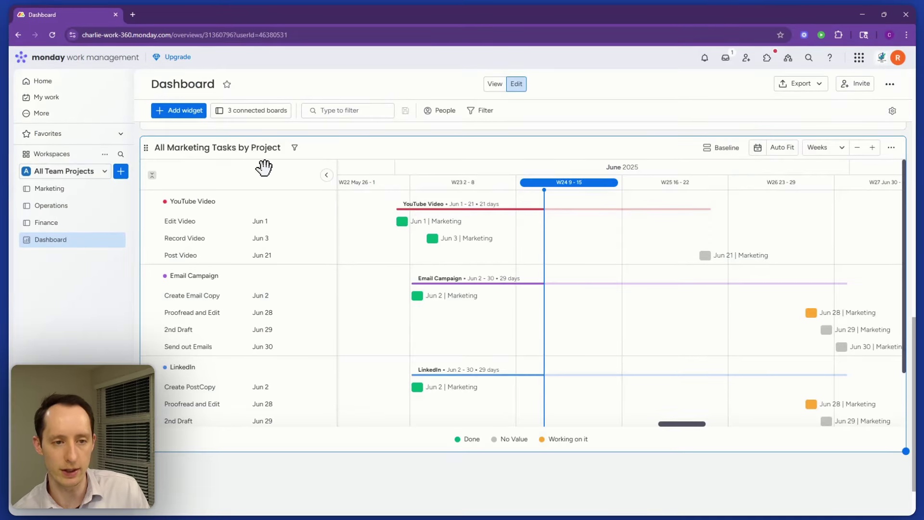
Duplicate the All Marketing Tasks by Project widget on the dashboard.
click(891, 148)
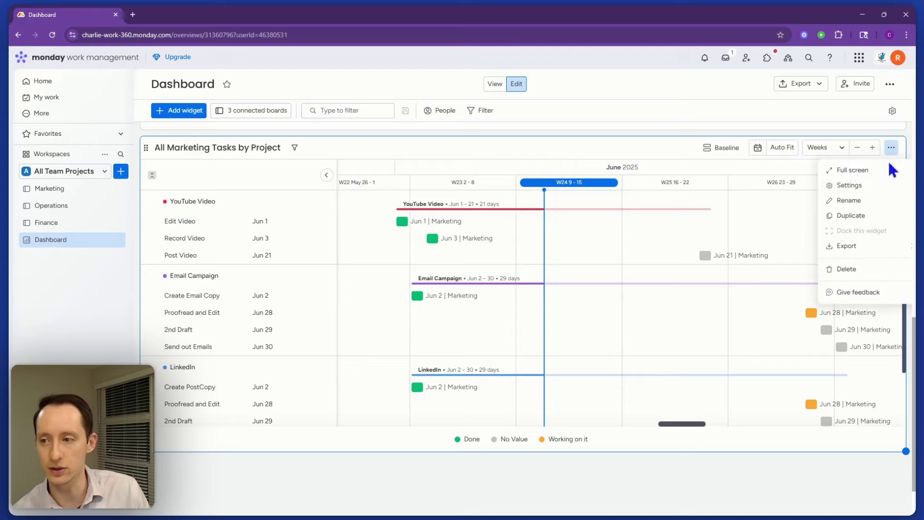
click(862, 215)
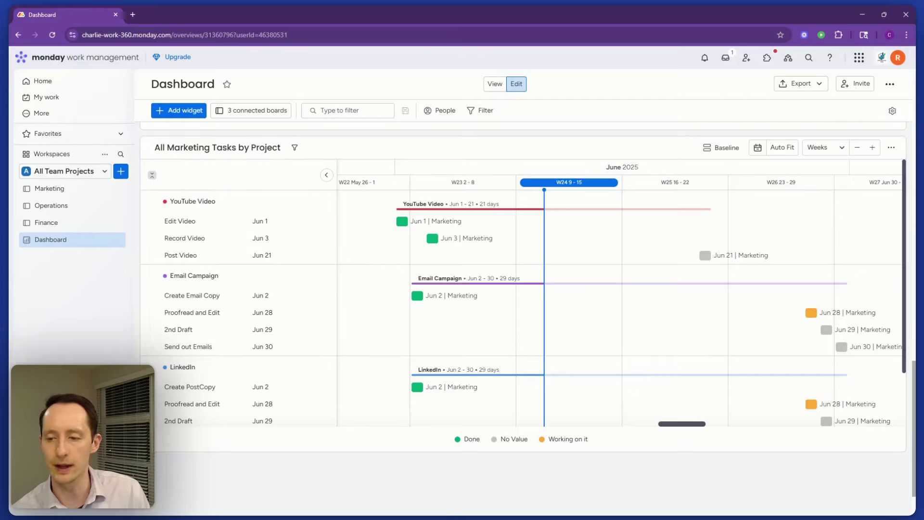
View the dashboard's scheduled PDF export options and close them without scheduling an export.
scroll(914, 339, up, 10)
scroll(908, 77, up, 2)
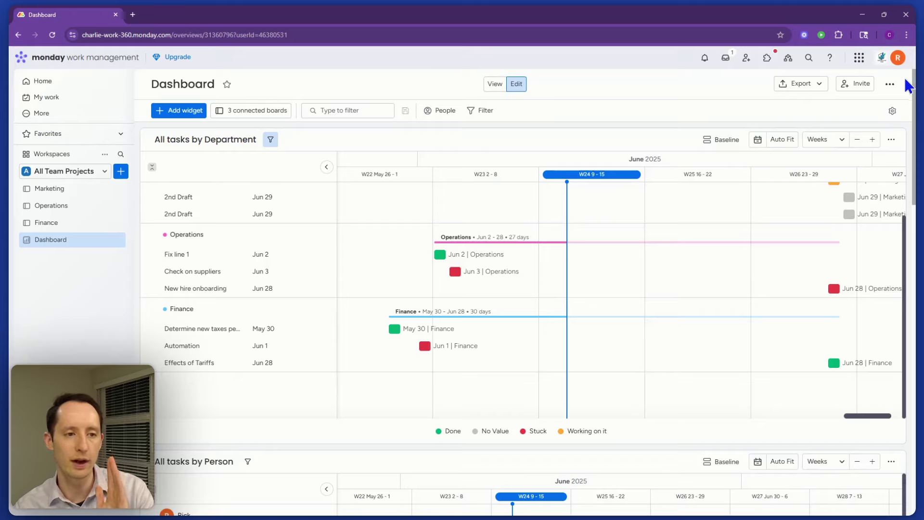
mouse_move(913, 87)
mouse_down()
mouse_move(910, 285)
mouse_move(896, 333)
mouse_move(911, 294)
mouse_move(912, 86)
mouse_up()
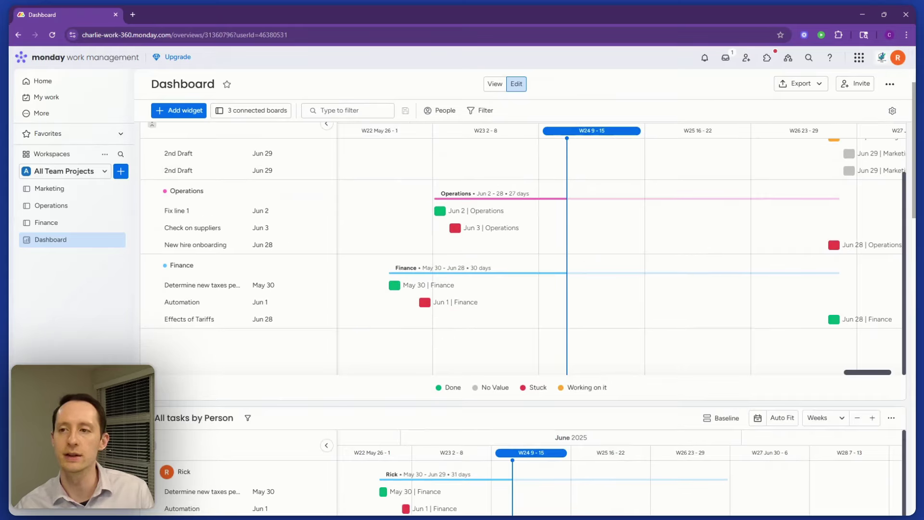
click(819, 86)
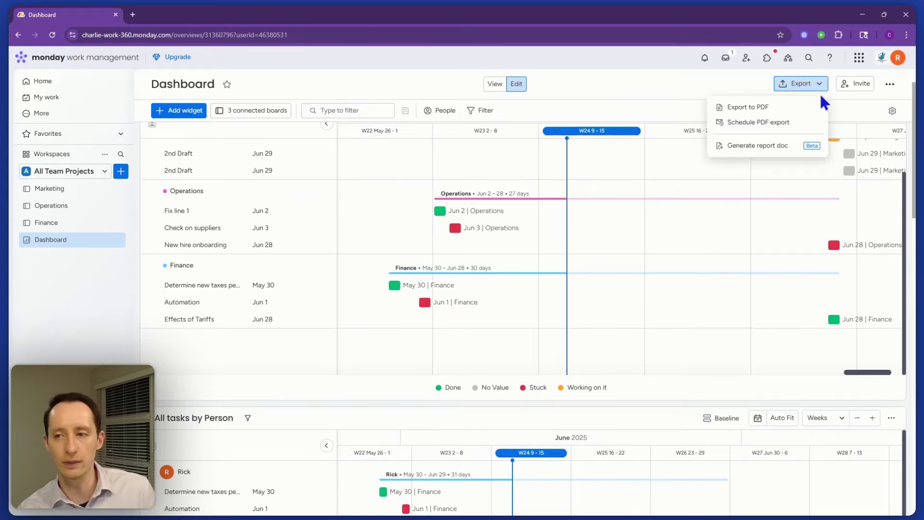
click(785, 124)
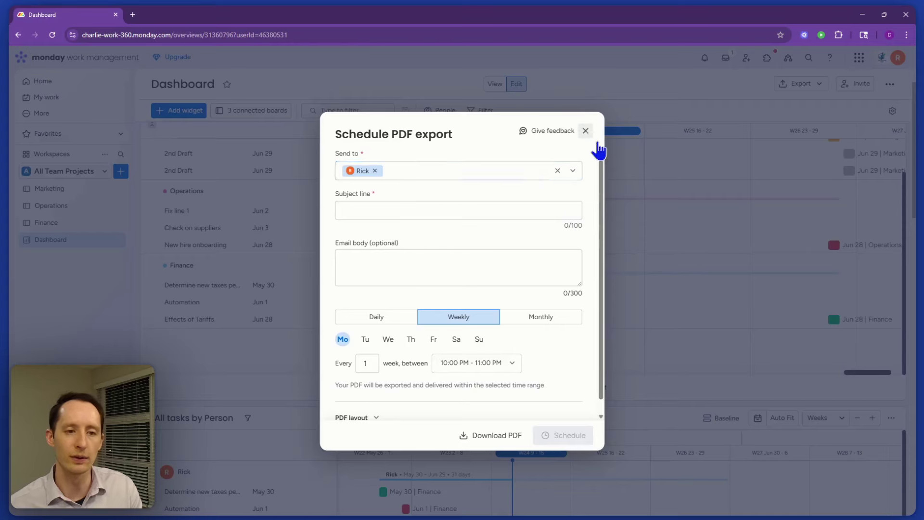
click(586, 131)
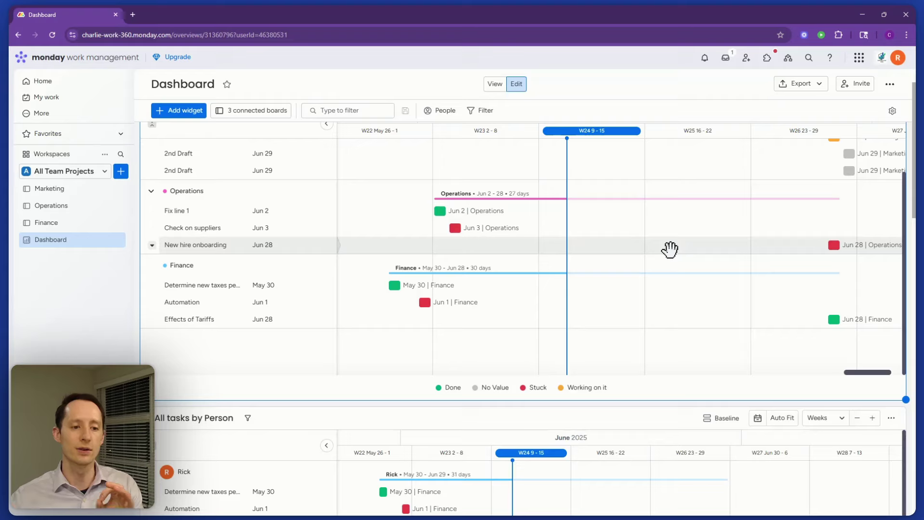
scroll(692, 359, up, 4)
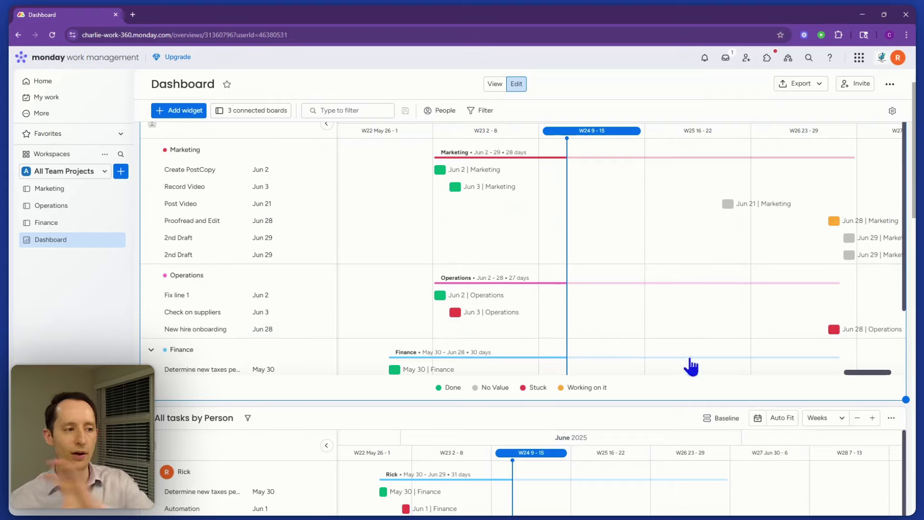